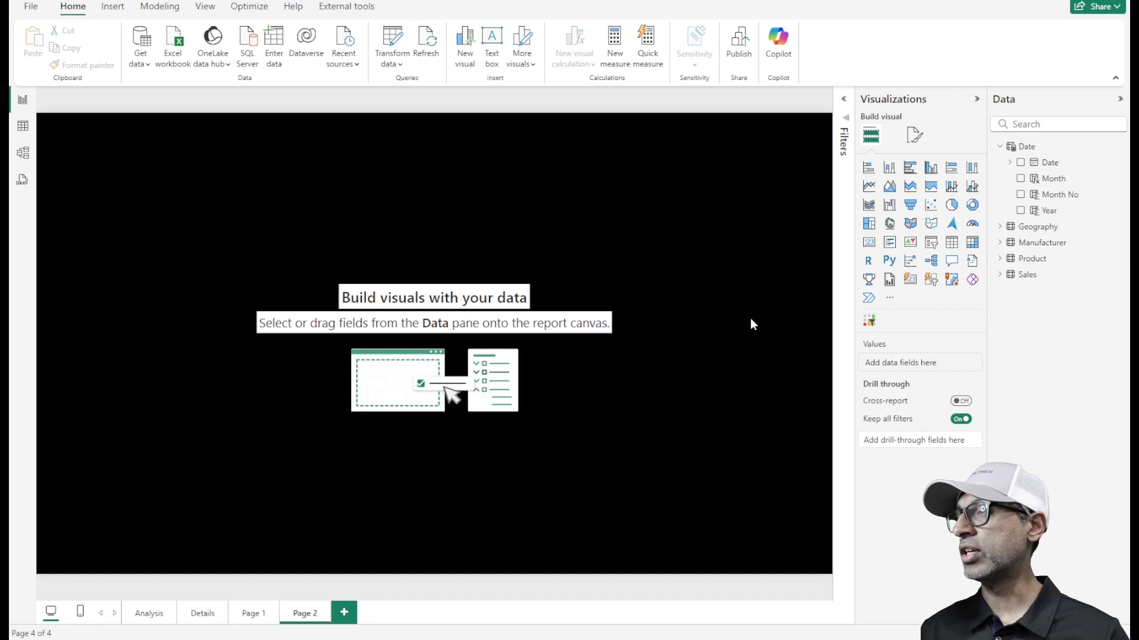
Add a SuperFilter visual, feed it the Date field, and stretch it into a wide, short panel
click(869, 322)
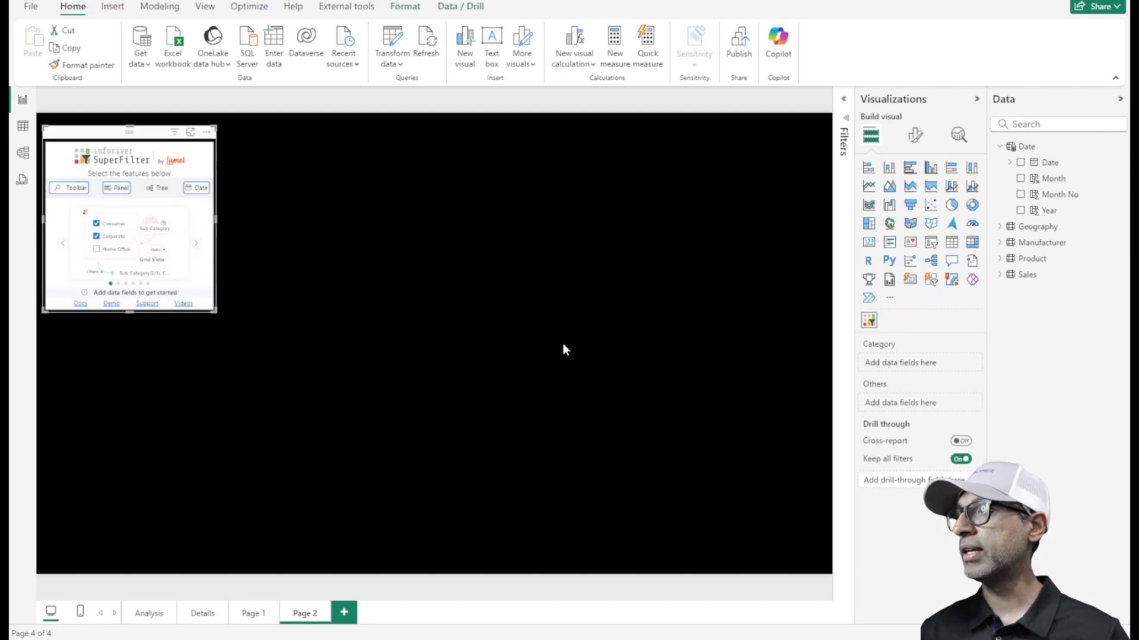
drag(215, 308, 475, 386)
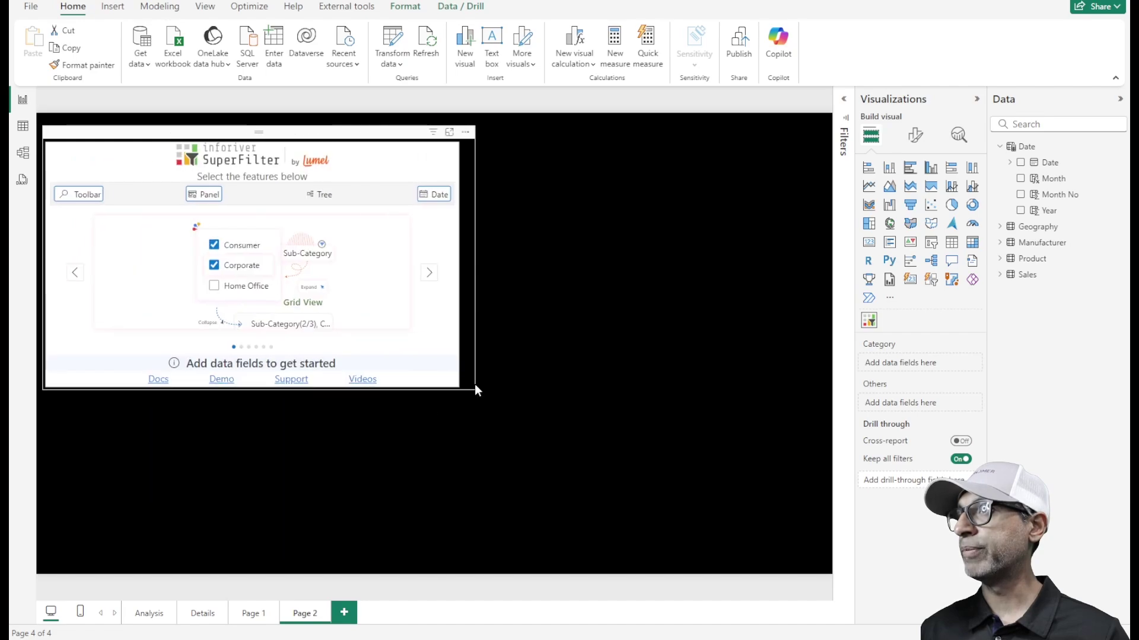
click(1020, 163)
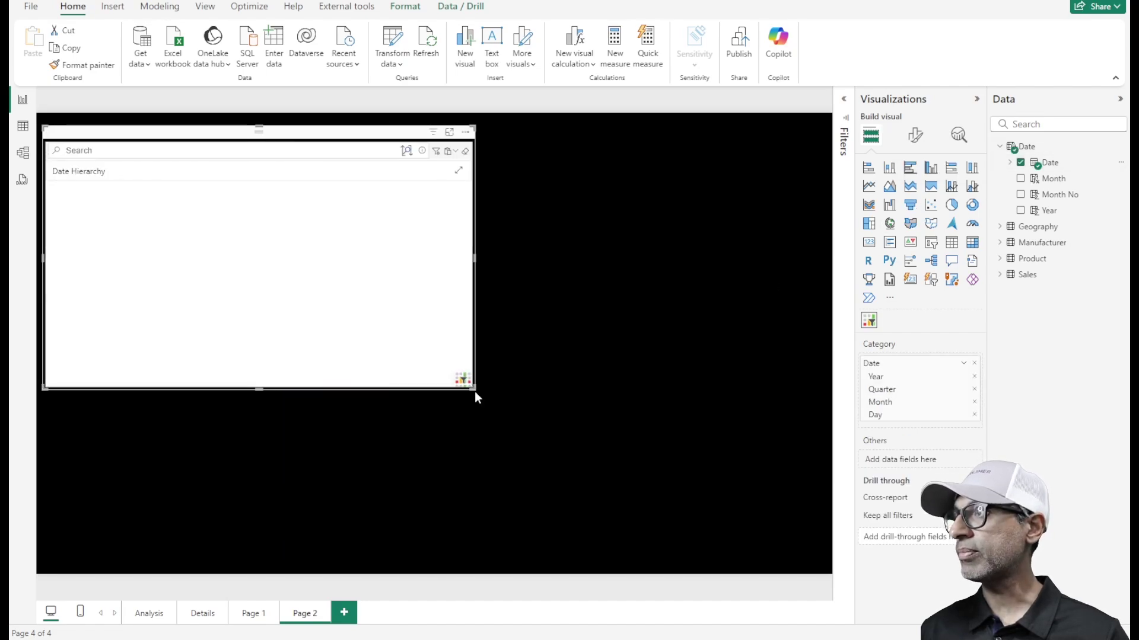
drag(484, 389, 802, 319)
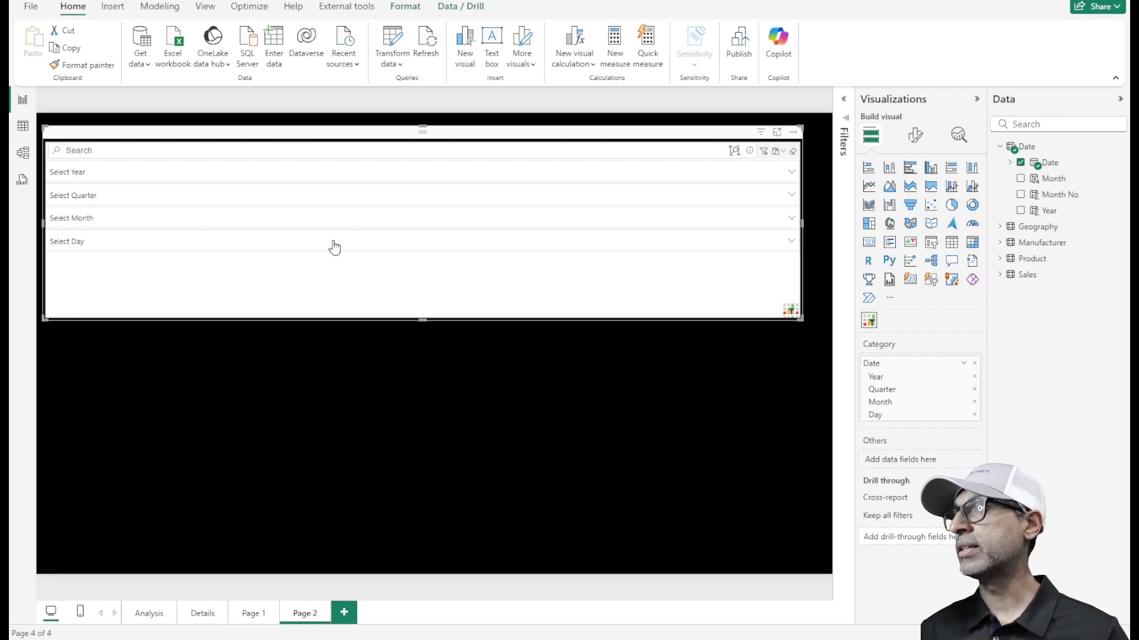
click(362, 172)
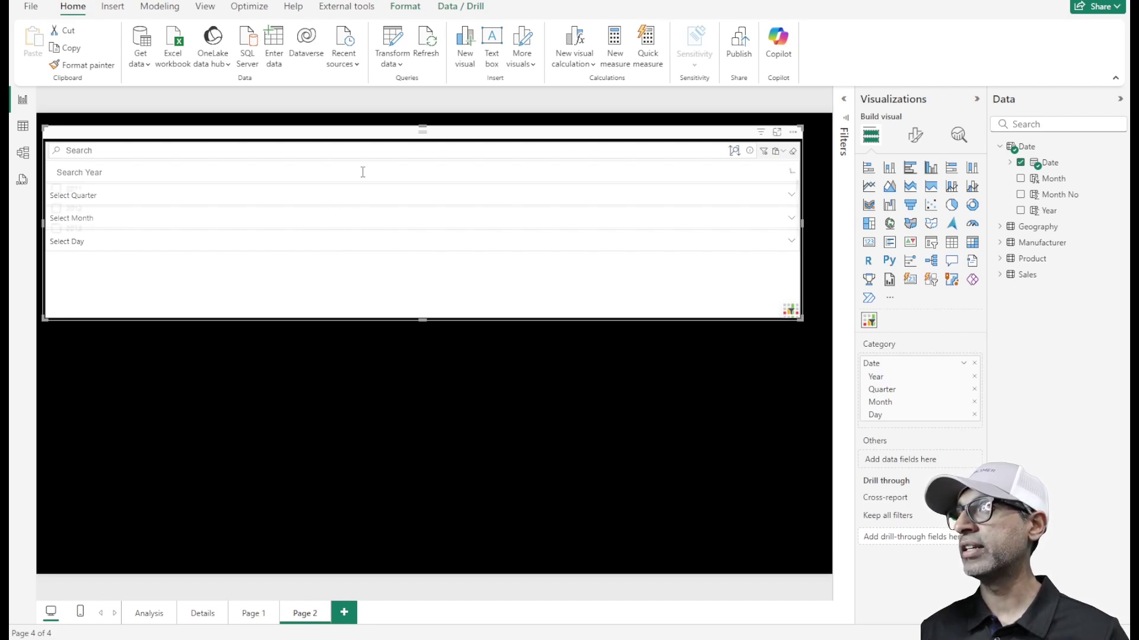
click(305, 272)
click(305, 243)
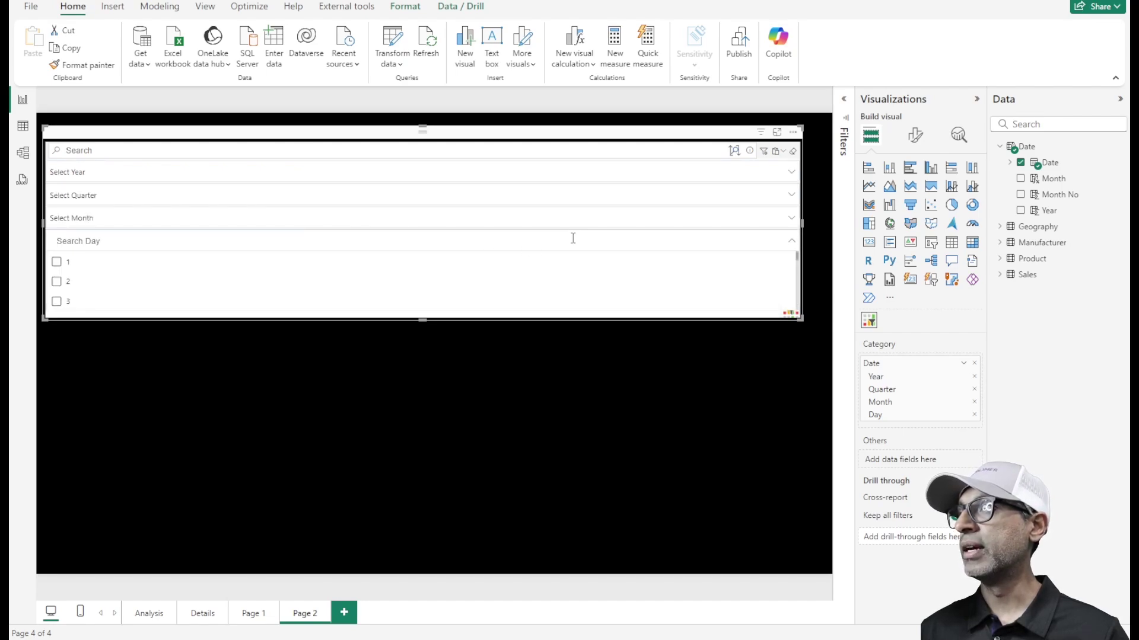
click(789, 242)
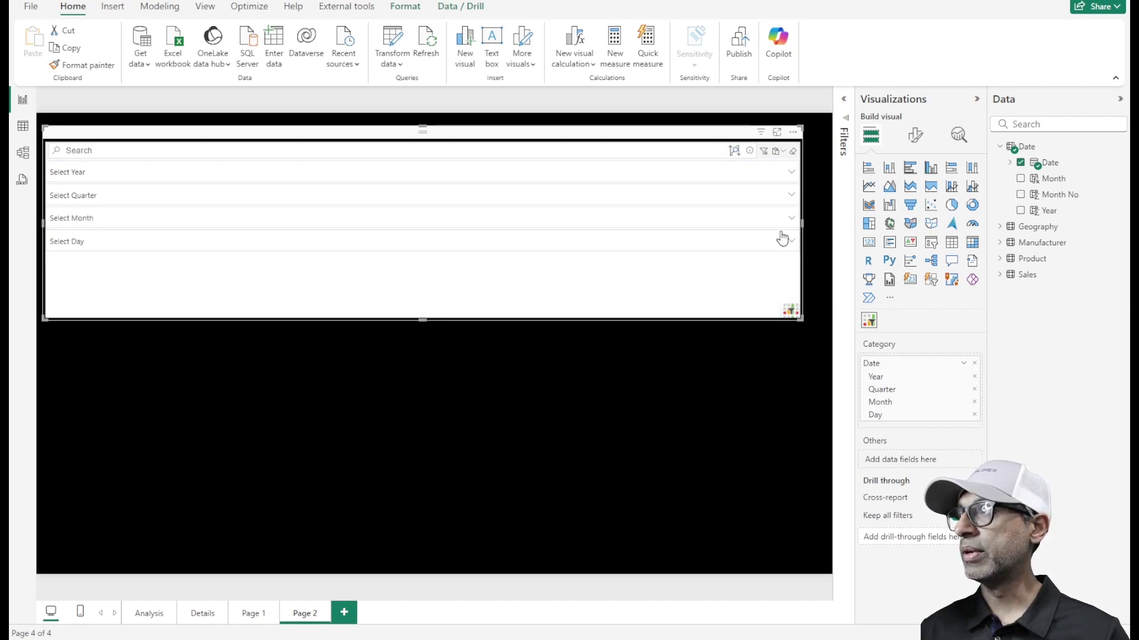
click(781, 157)
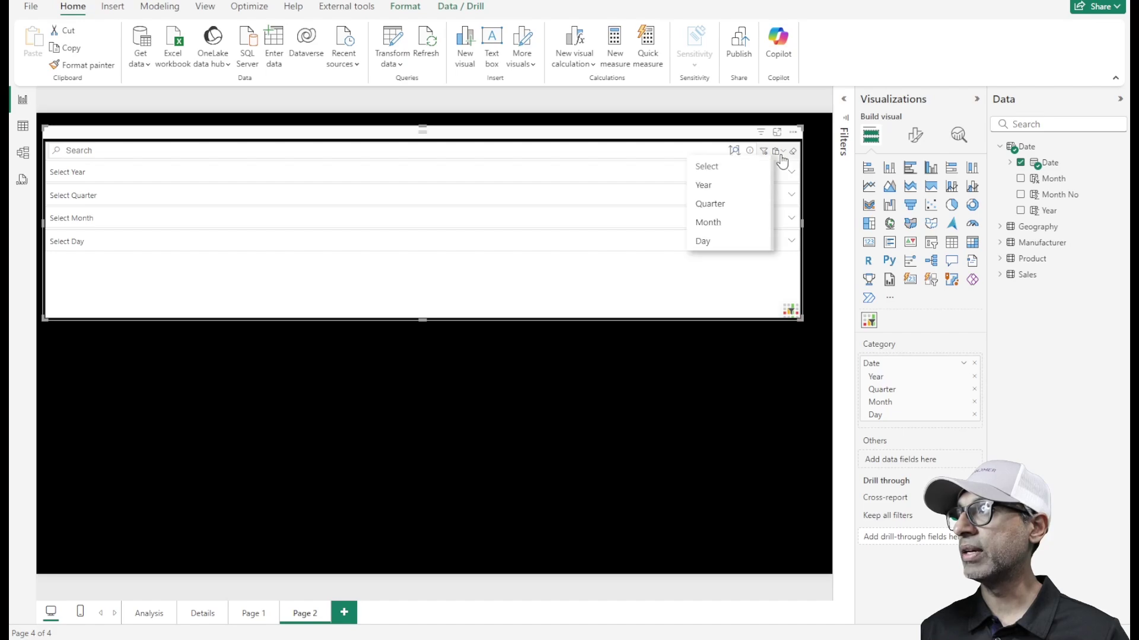
click(724, 209)
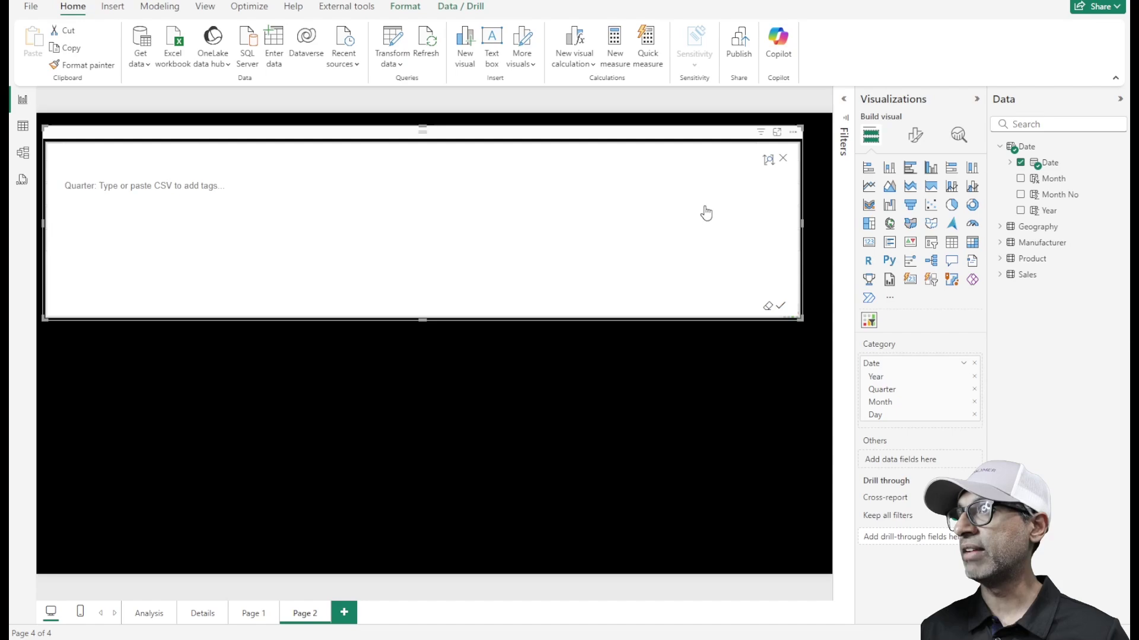
click(783, 160)
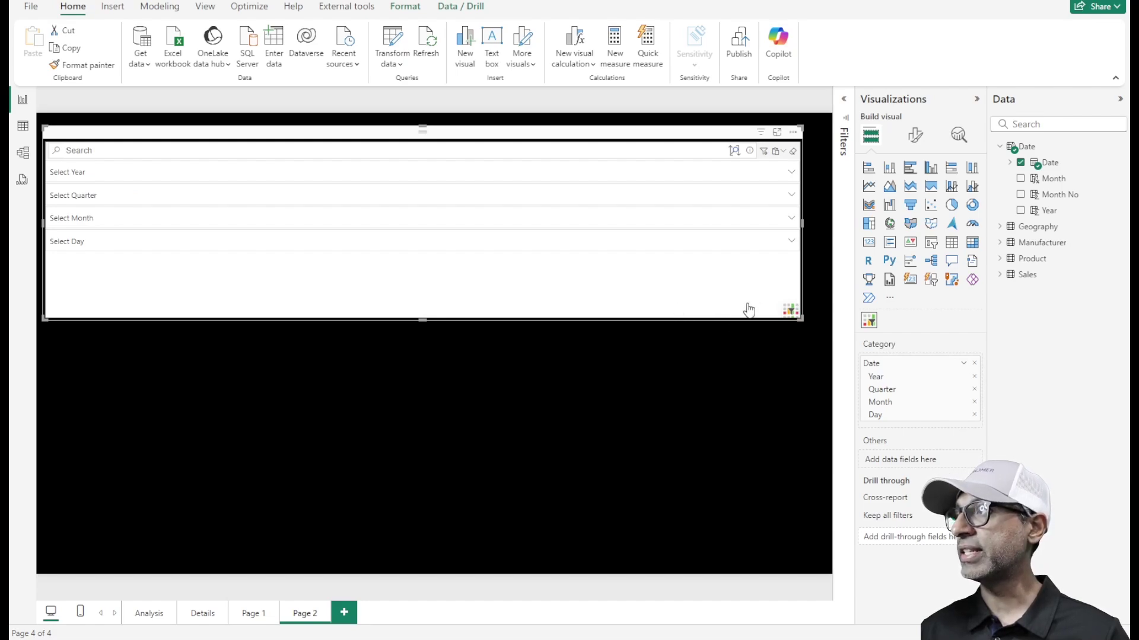
Under Facet Filter, try View Type List and Tile, then settle on Check Box
click(916, 135)
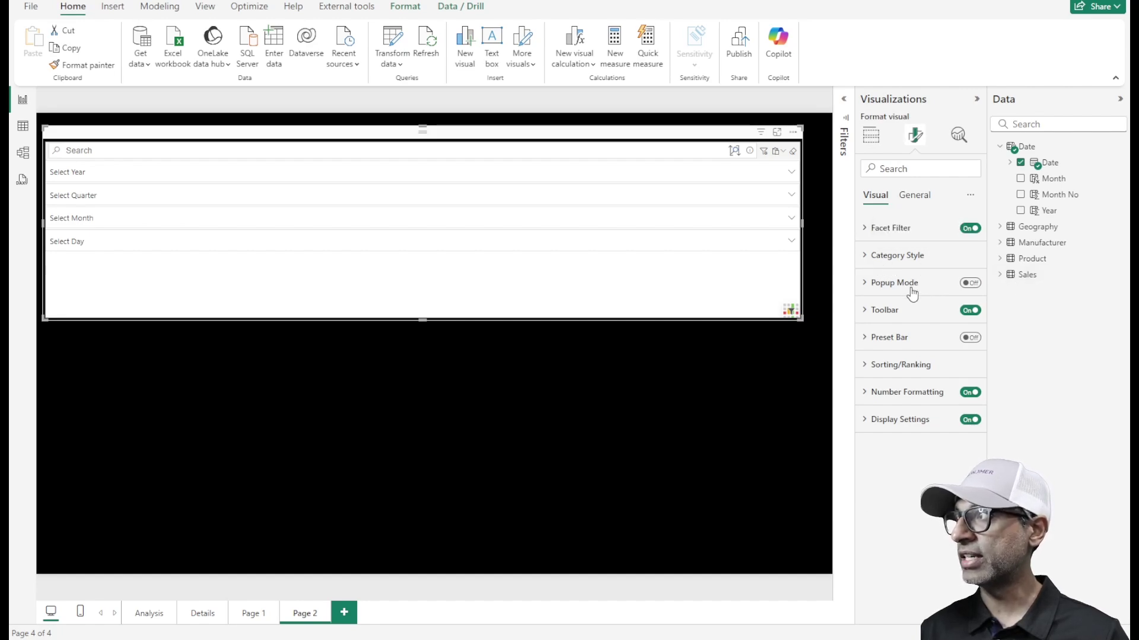
click(896, 227)
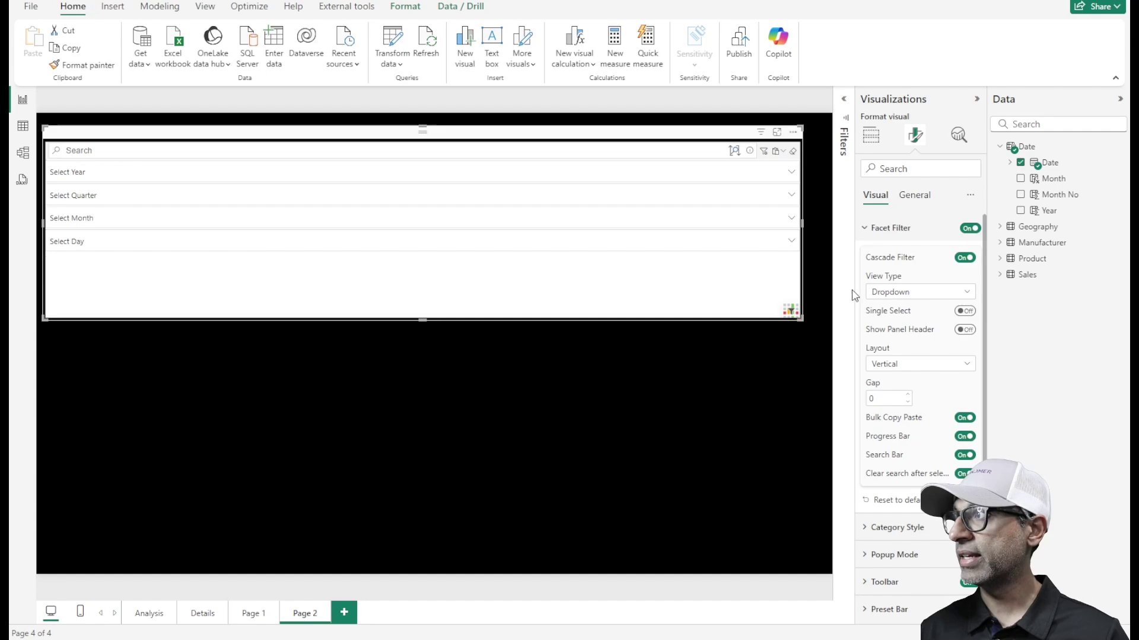
drag(857, 287, 804, 287)
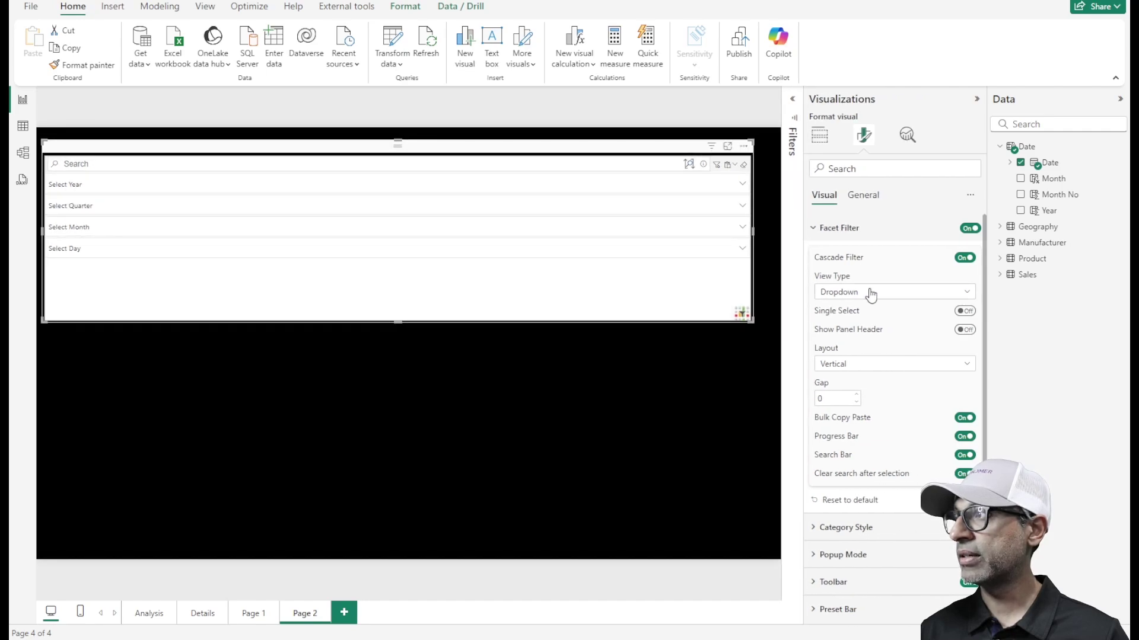
click(870, 294)
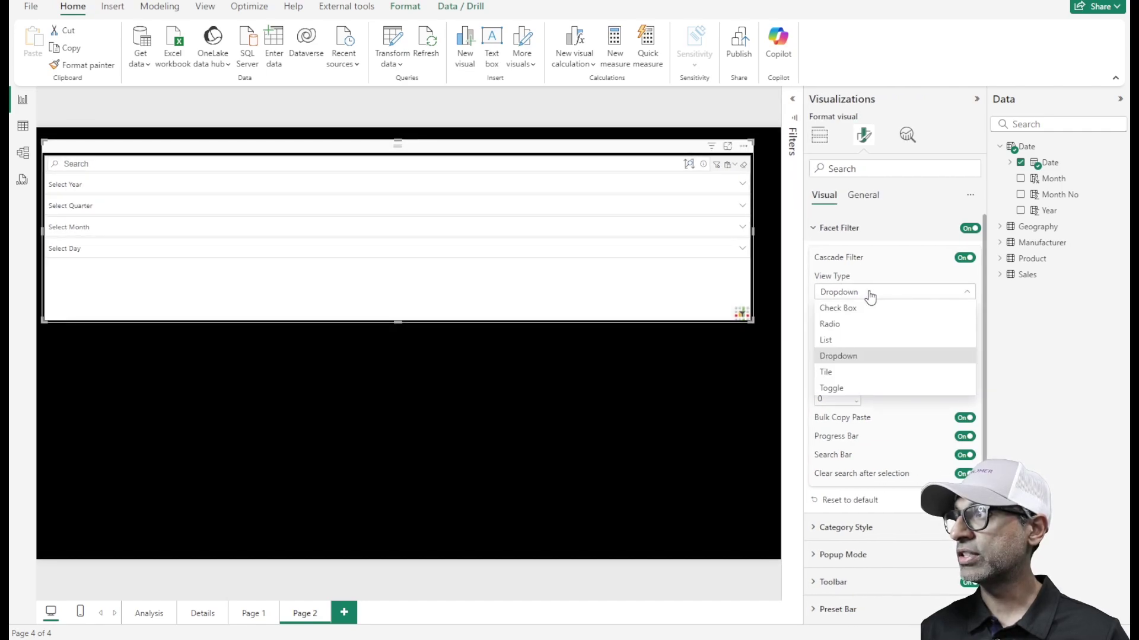
click(870, 297)
click(864, 293)
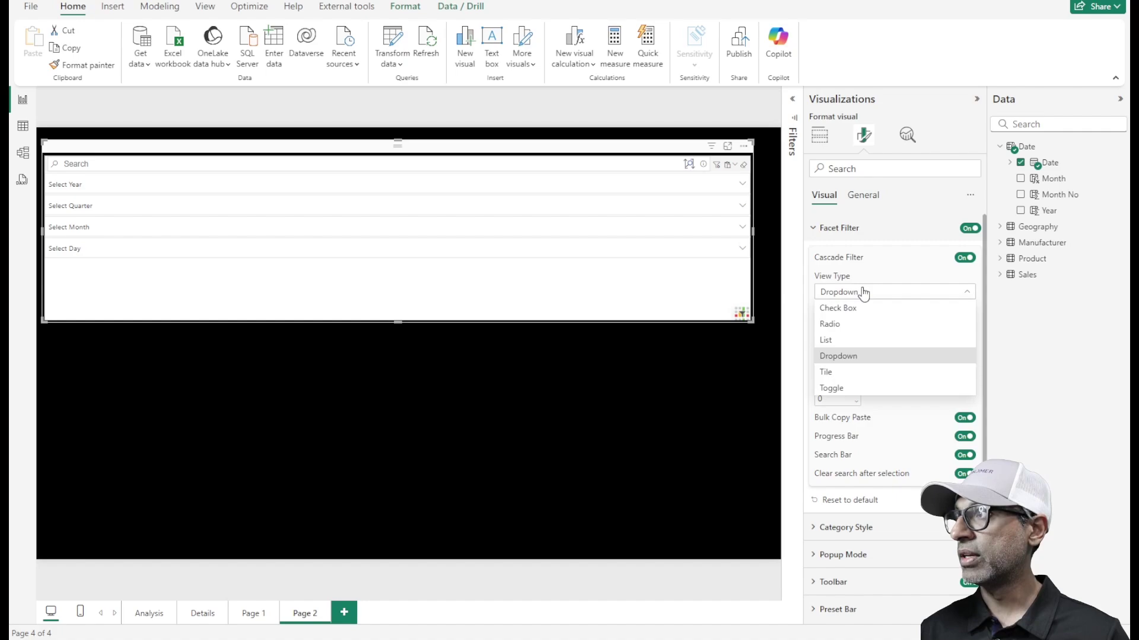
click(854, 340)
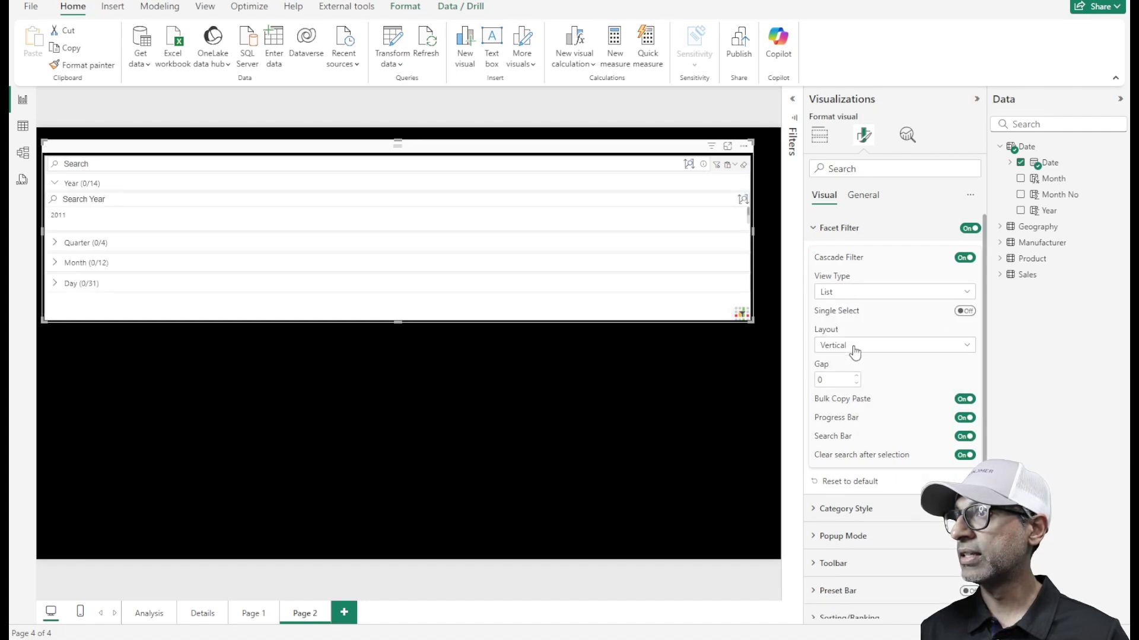
click(867, 298)
click(858, 380)
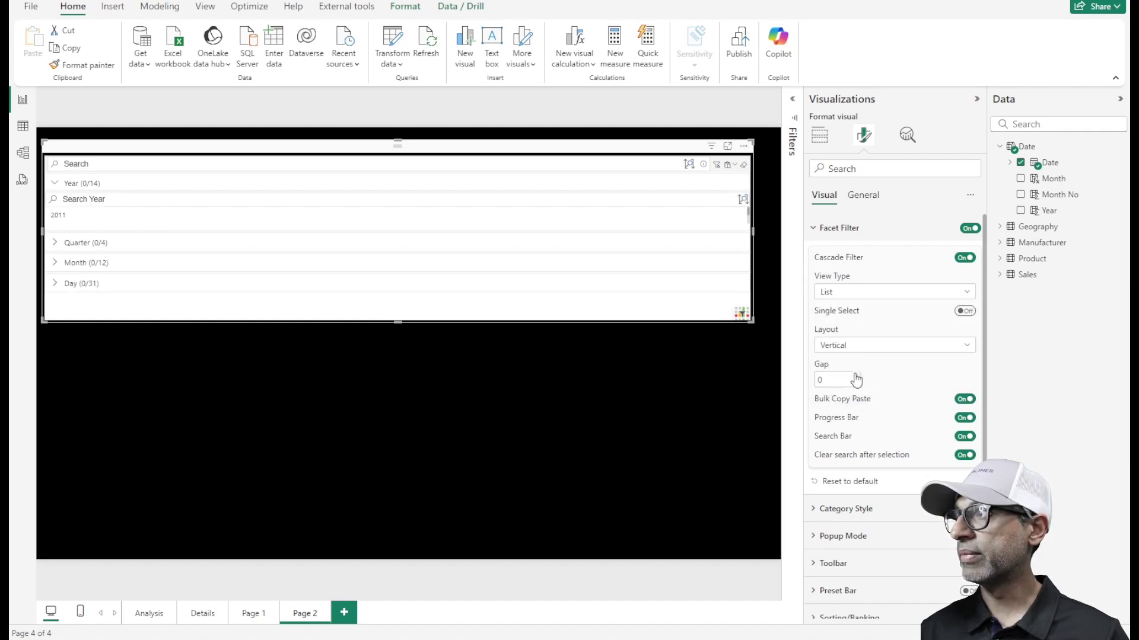
click(921, 291)
click(890, 308)
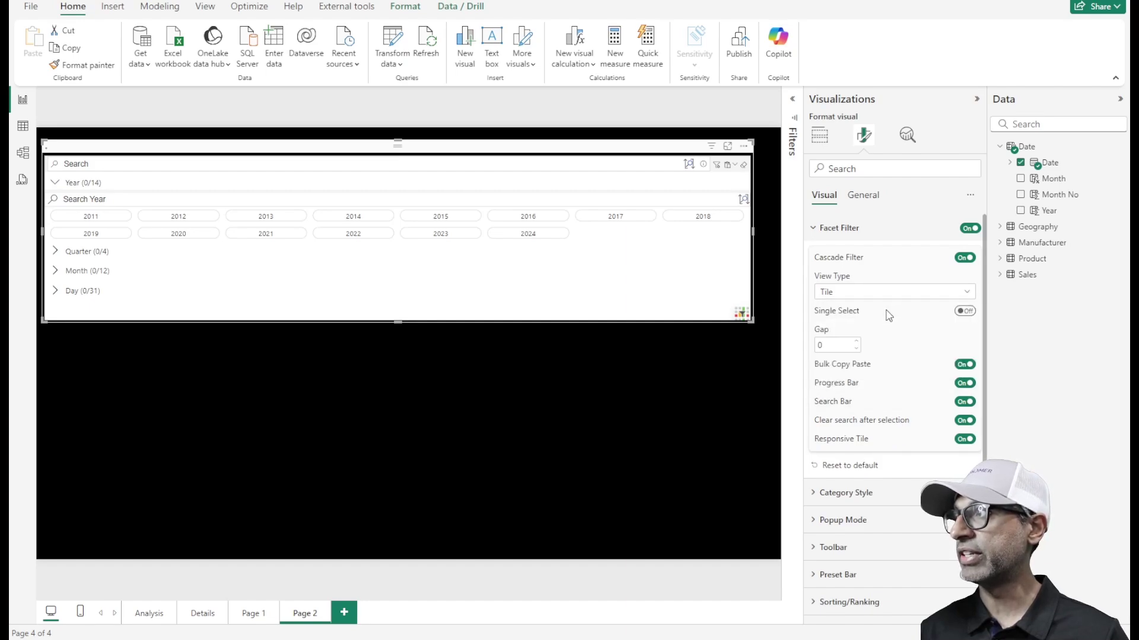
Swap Category from Date Hierarchy to plain Date, giving a Jan 1 11 – Dec 31 24 slider
click(820, 138)
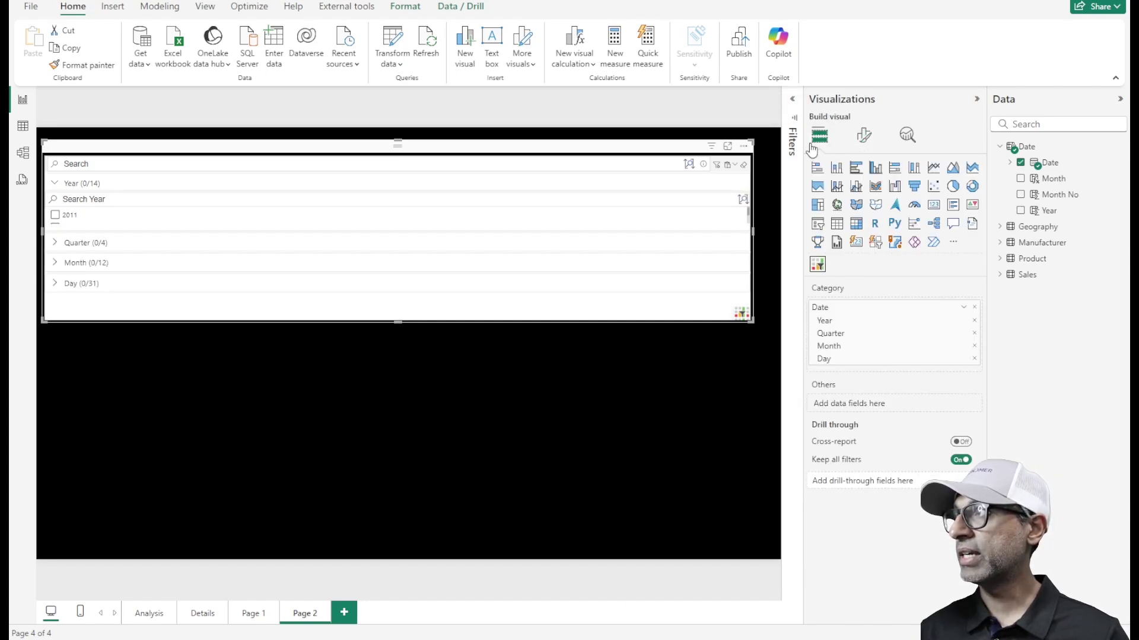
click(964, 309)
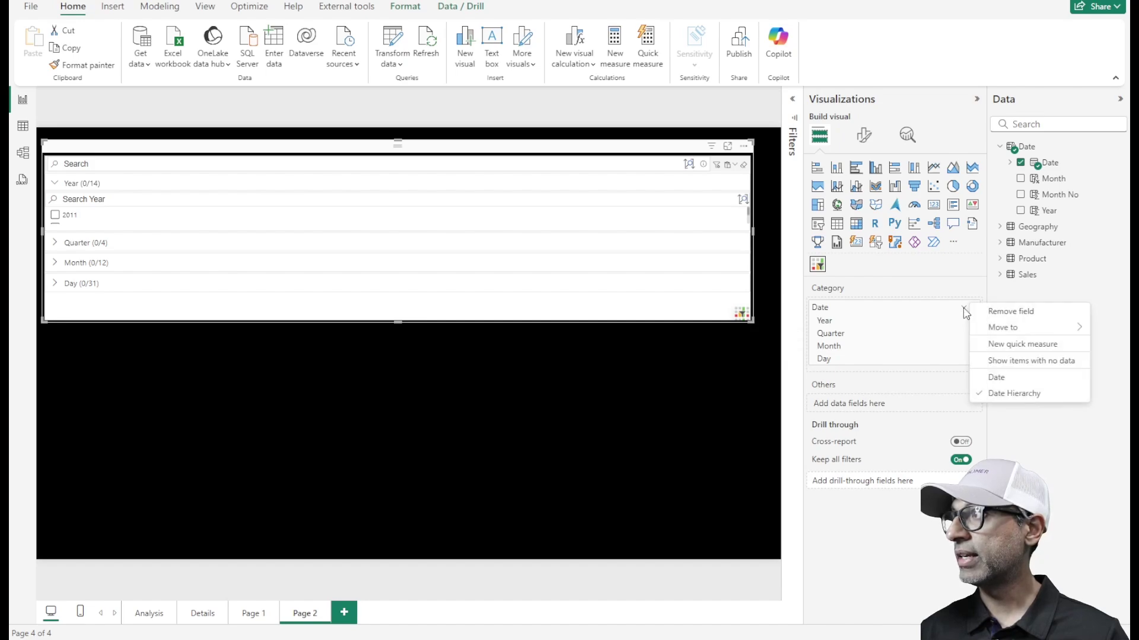
click(996, 377)
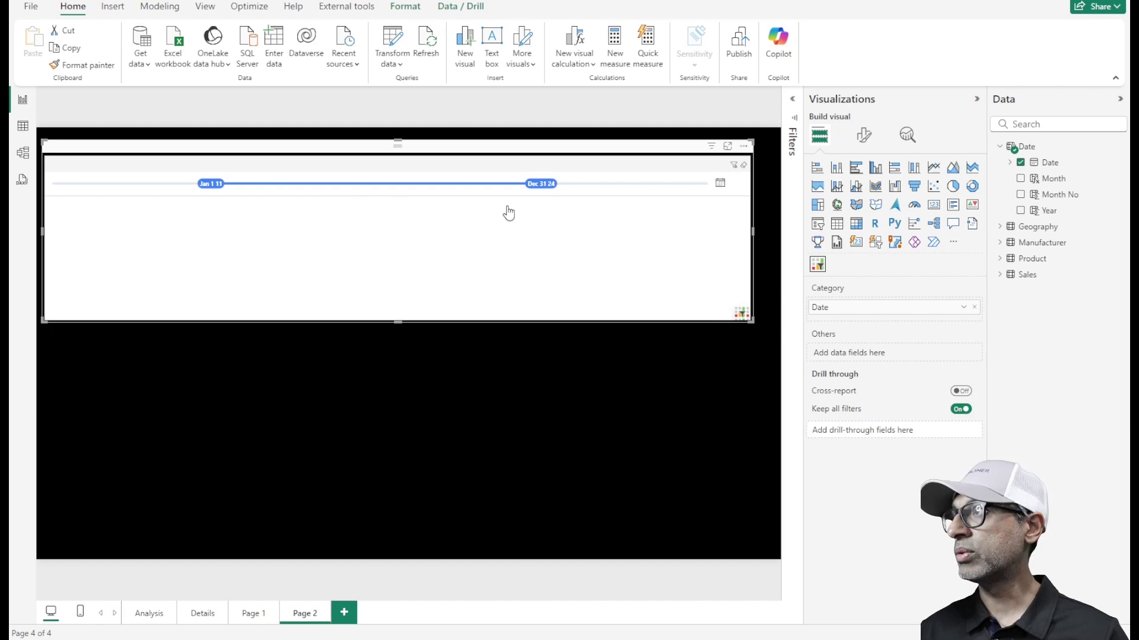
click(450, 356)
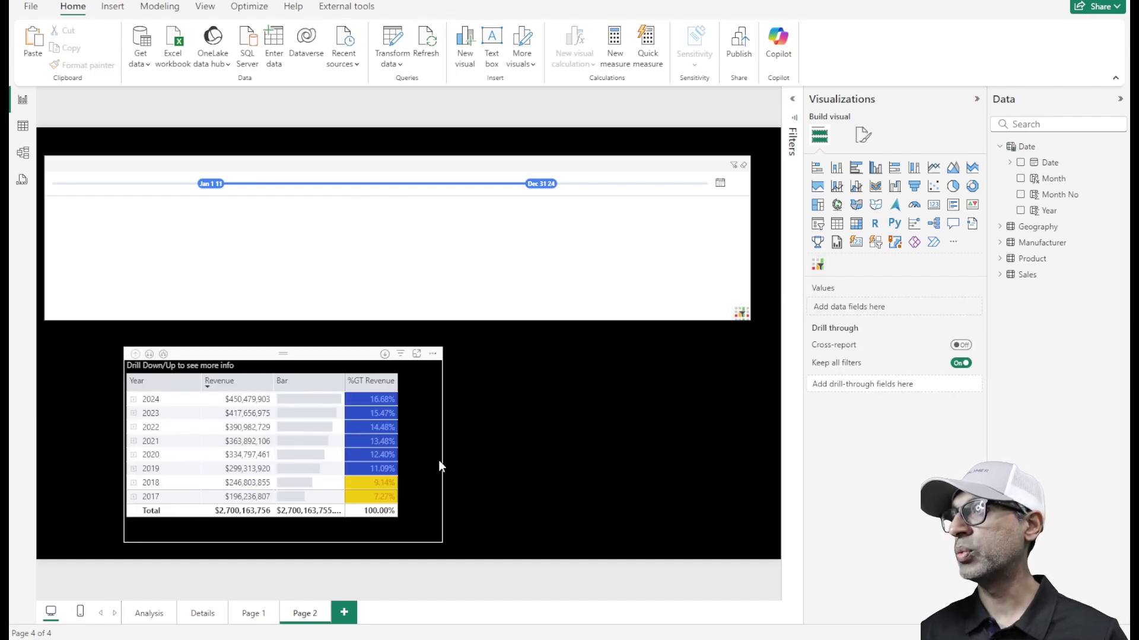
Drag the slider handles so the range spans Apr 30 19 through Dec 9 23
click(433, 443)
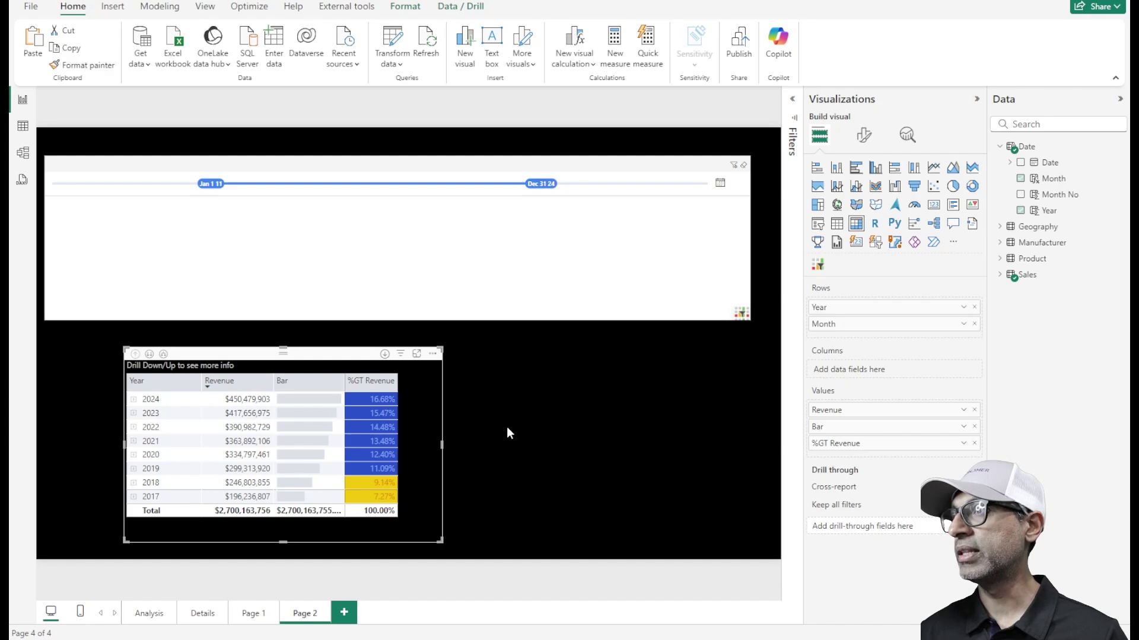
click(614, 308)
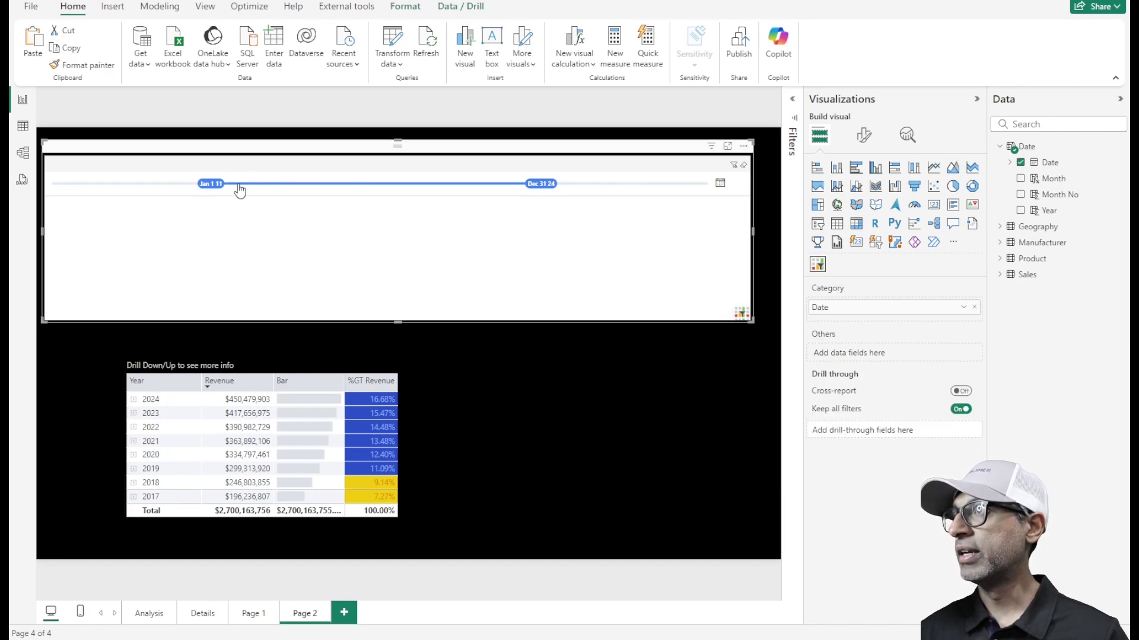
mouse_move(203, 189)
mouse_down()
mouse_move(300, 190)
mouse_move(215, 187)
mouse_up()
click(219, 189)
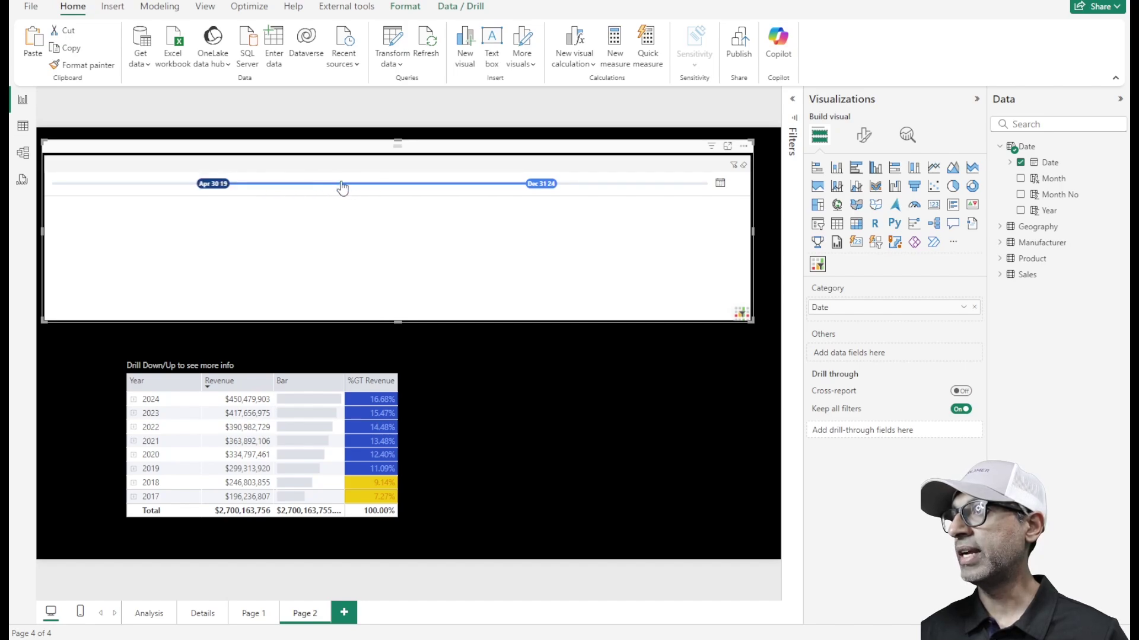
drag(541, 184, 539, 184)
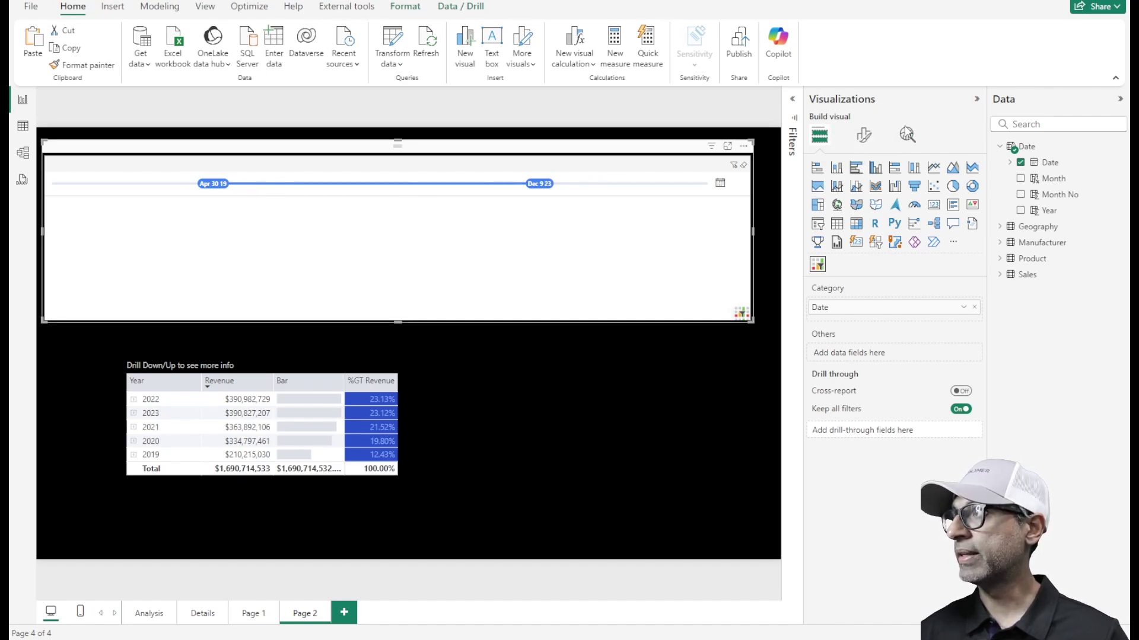
In Date Filter settings, keep the Slider selection style and set the slider step to Month
click(875, 142)
click(849, 230)
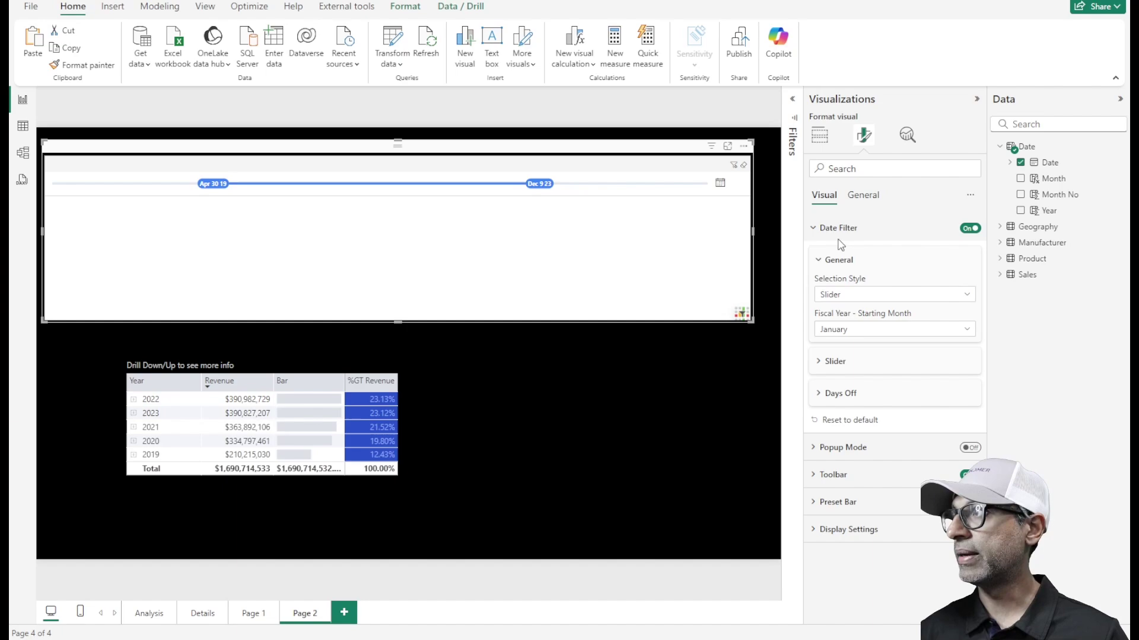
click(849, 302)
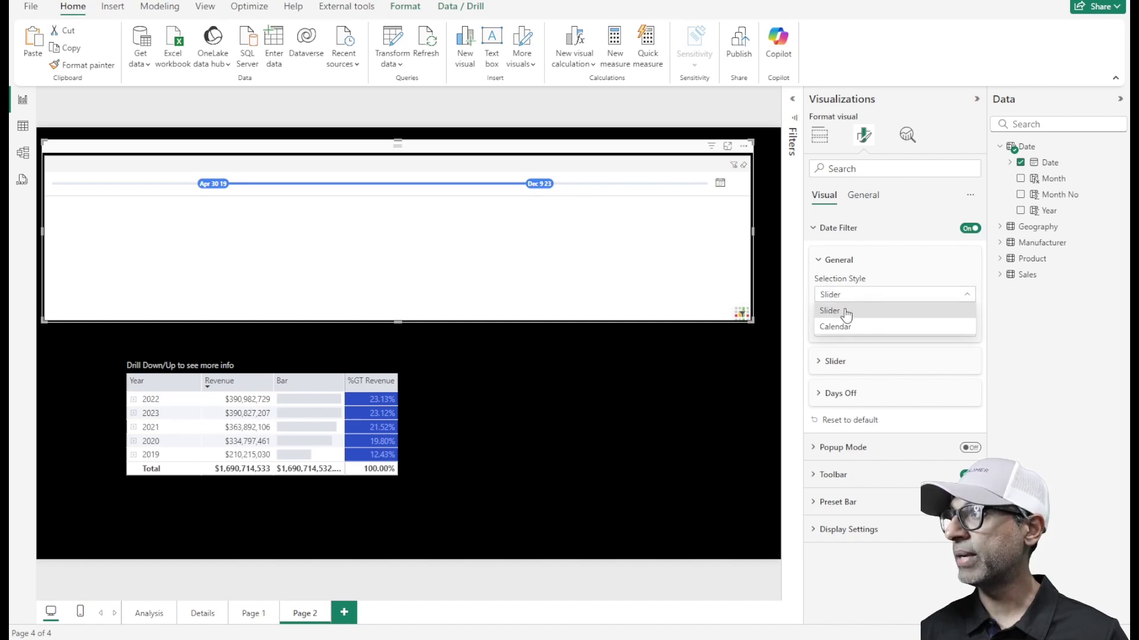
click(887, 279)
click(833, 362)
scroll(852, 364, down, 1)
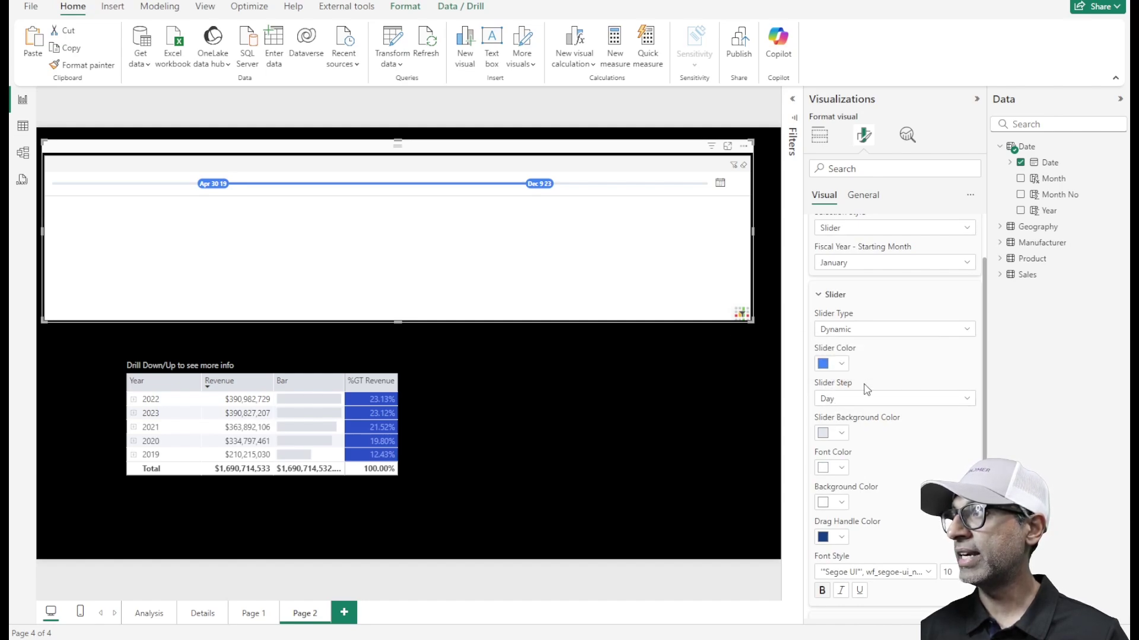
click(859, 403)
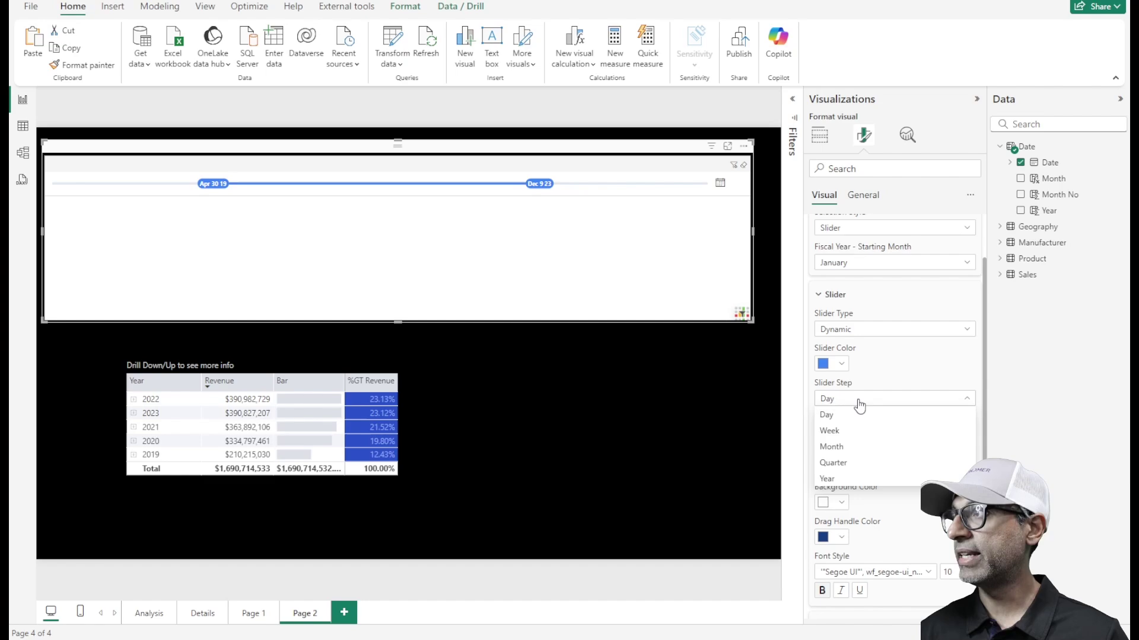
click(853, 448)
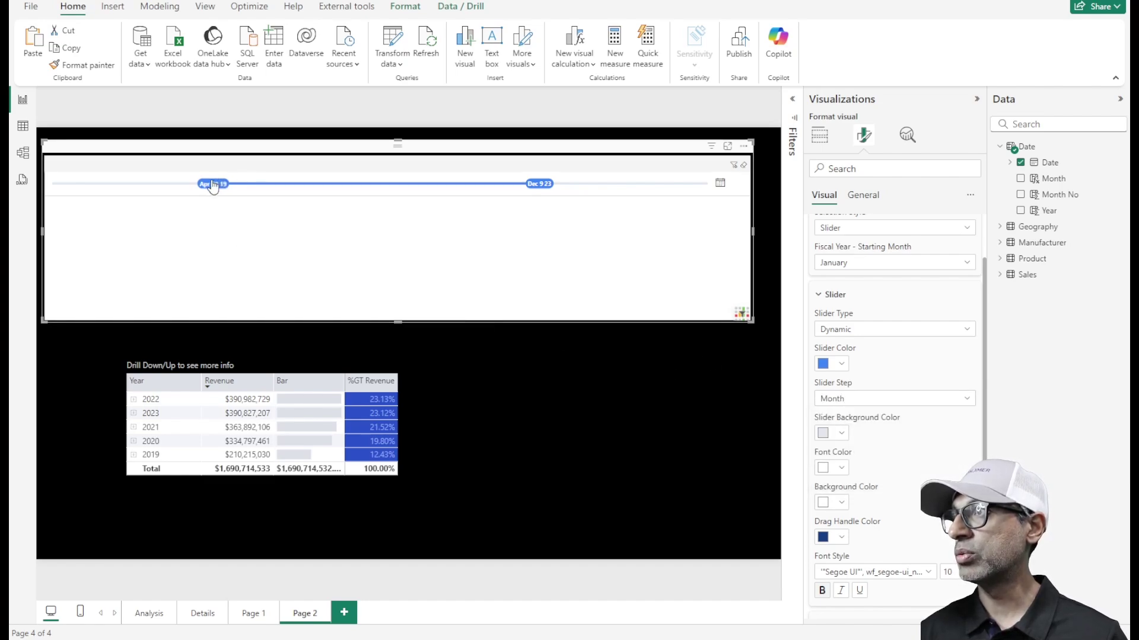
Move the range start to Jul 15 20, then set the slider step back to Day
mouse_move(221, 191)
mouse_down()
mouse_move(258, 191)
mouse_move(241, 195)
mouse_up()
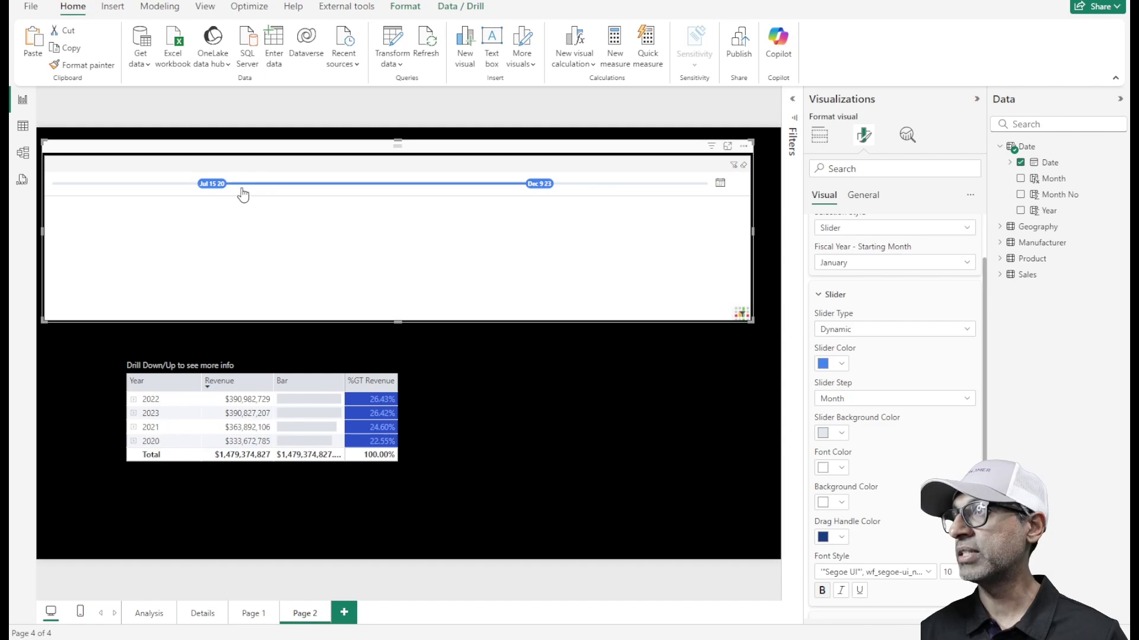
click(854, 398)
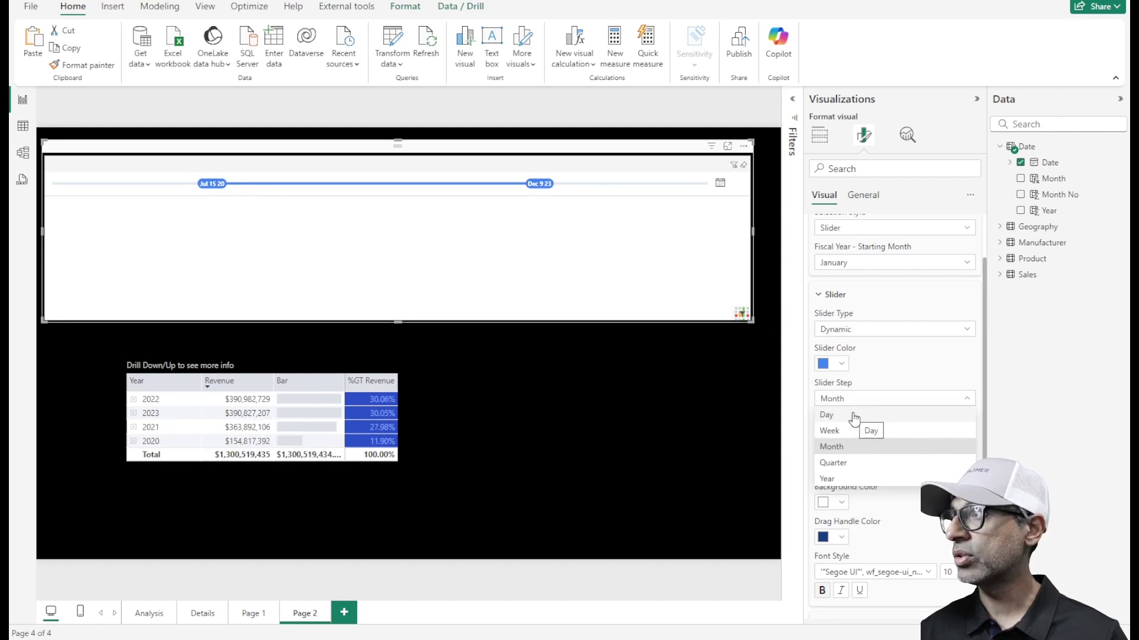
click(854, 417)
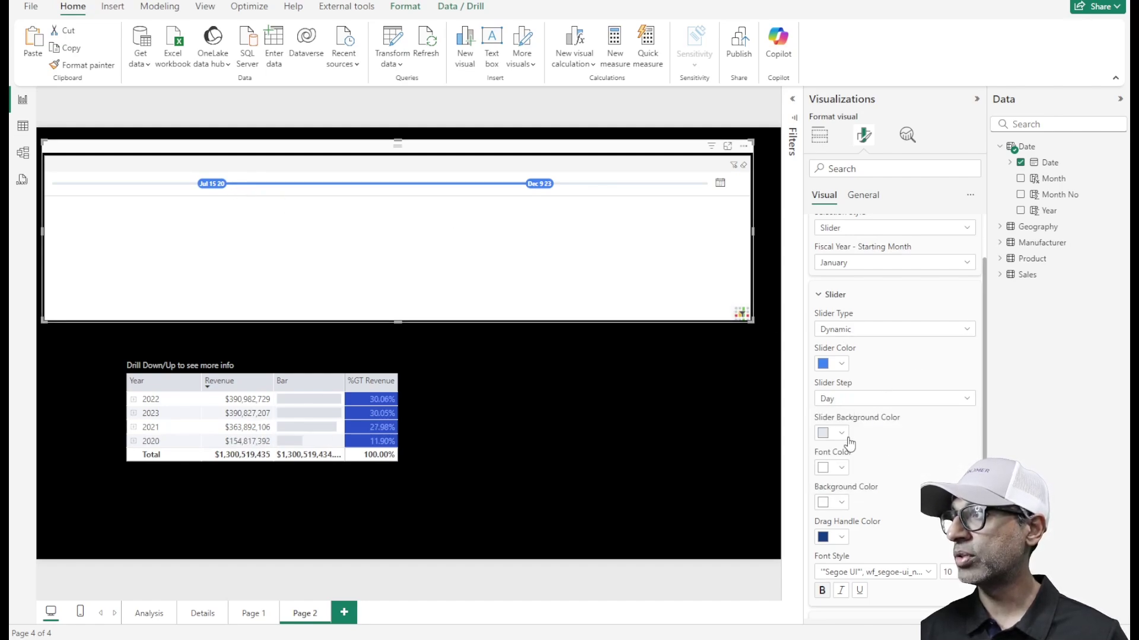
scroll(882, 497, down, 3)
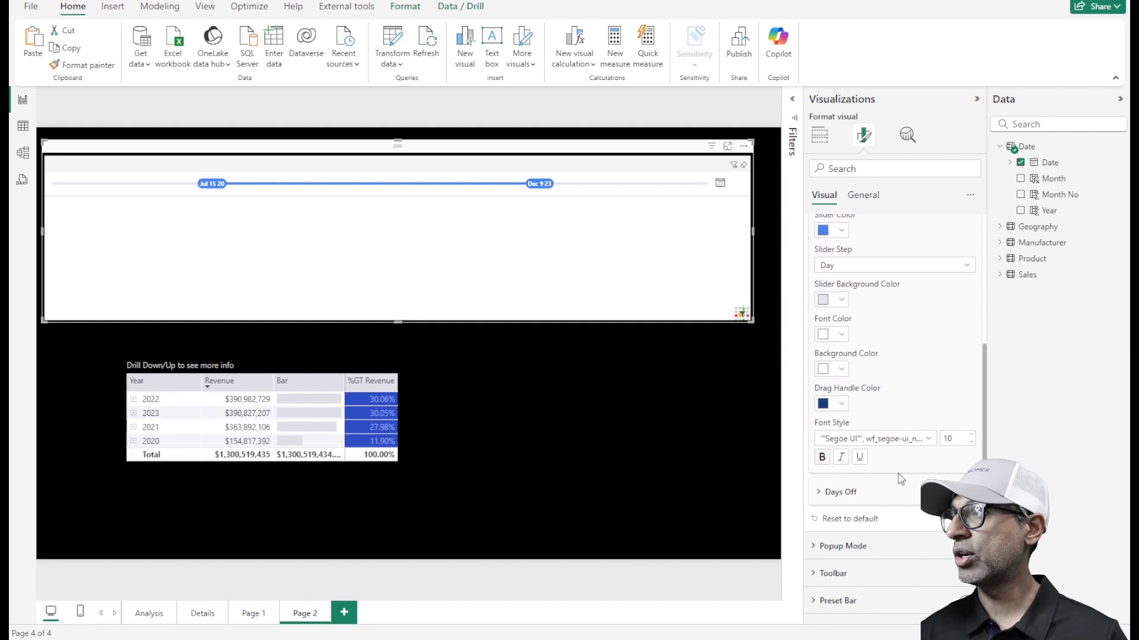
scroll(903, 478, up, 3)
Try Static then Dynamic slider type, and open and cancel the calendar popup
click(886, 332)
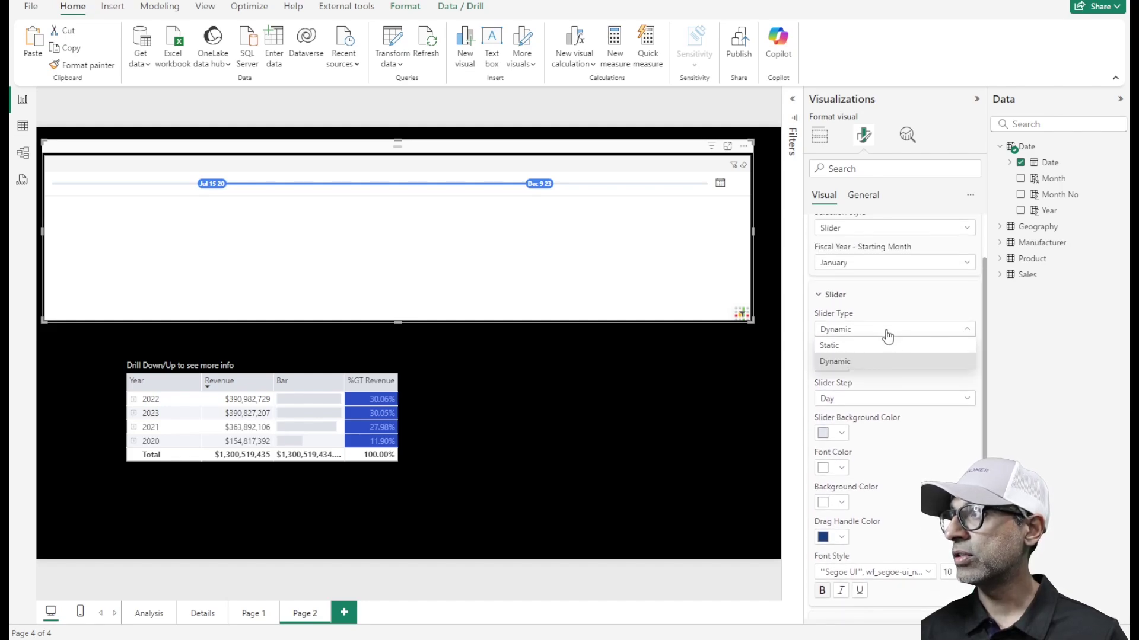
click(872, 351)
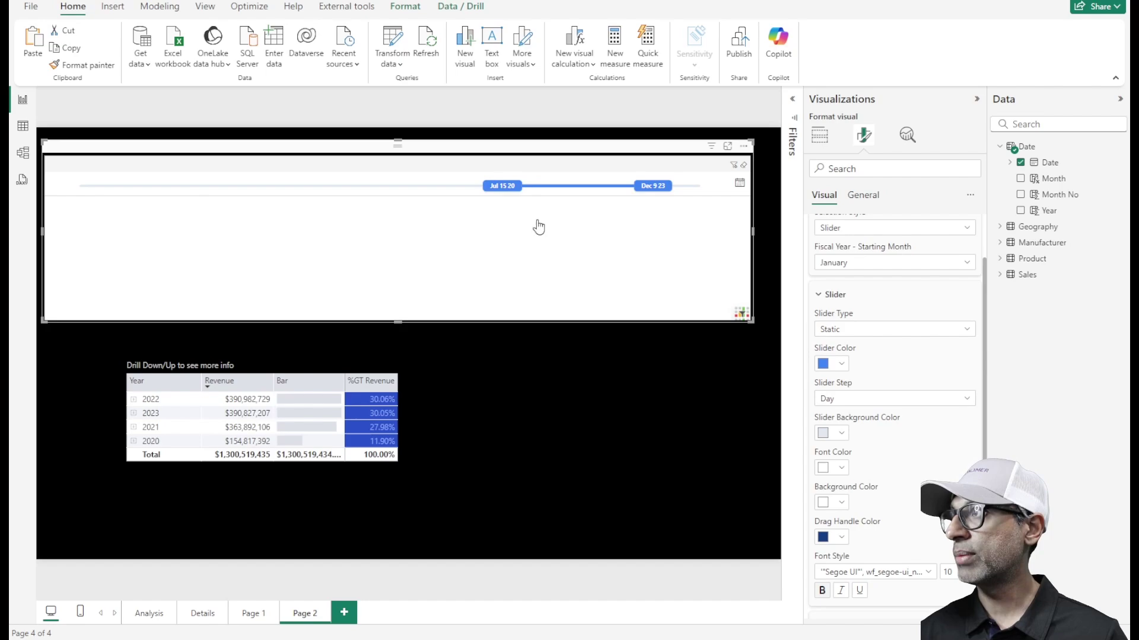
click(849, 331)
click(848, 362)
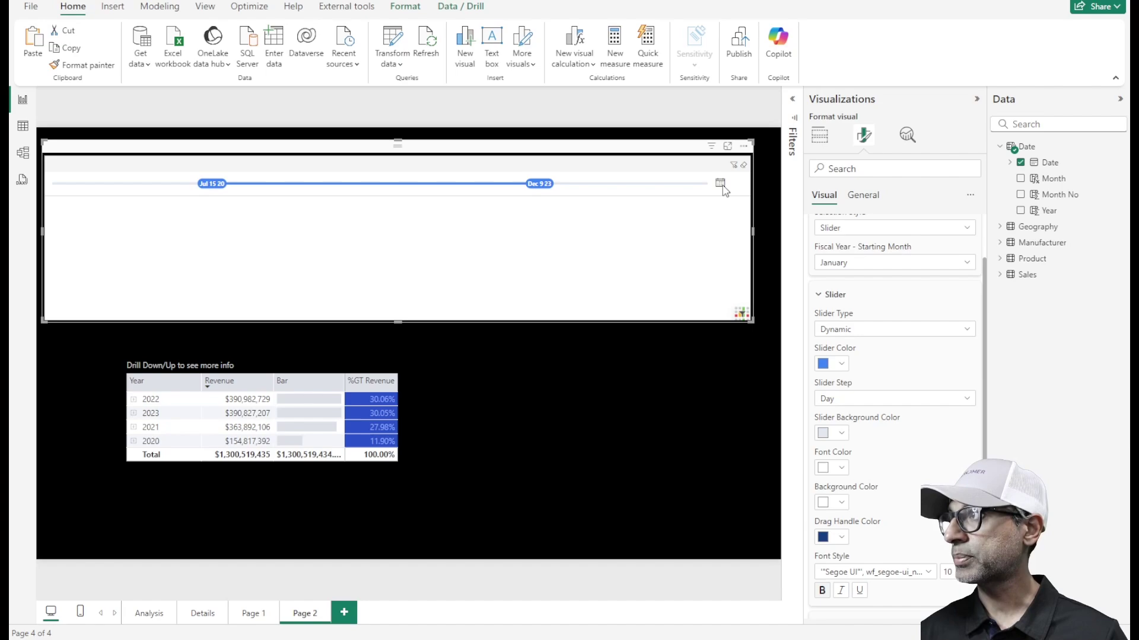
click(720, 182)
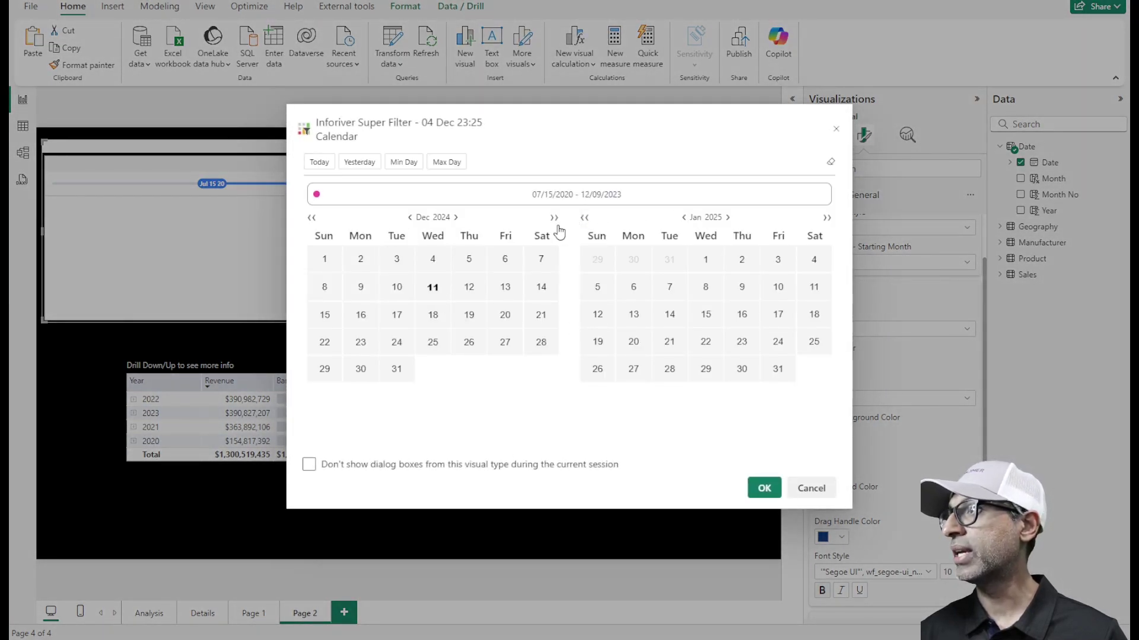
click(820, 486)
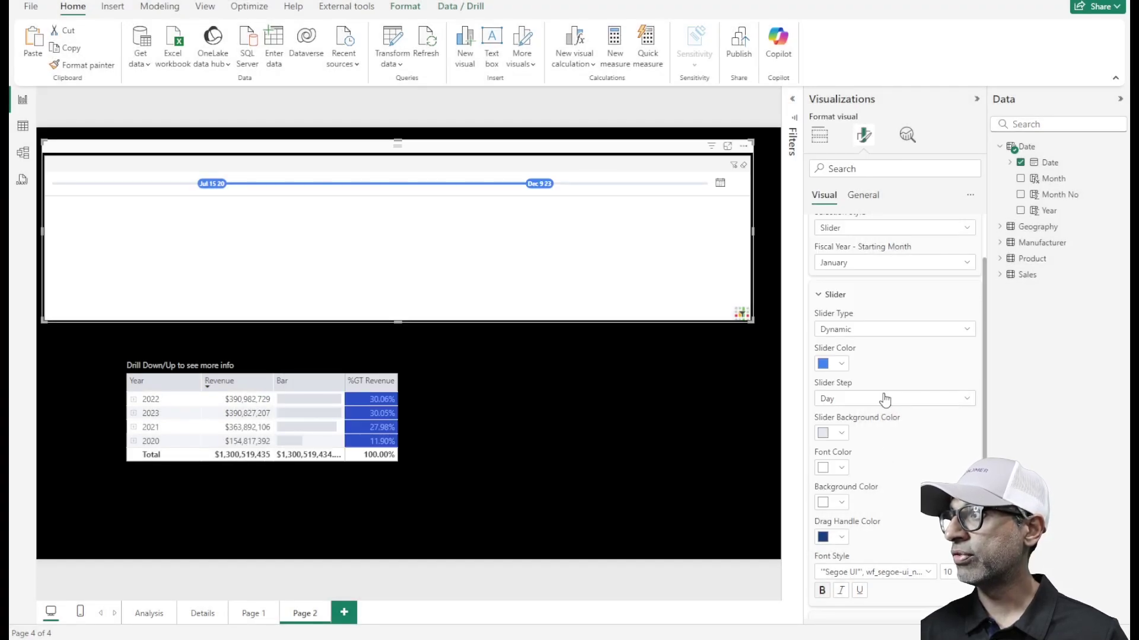
scroll(885, 399, up, 2)
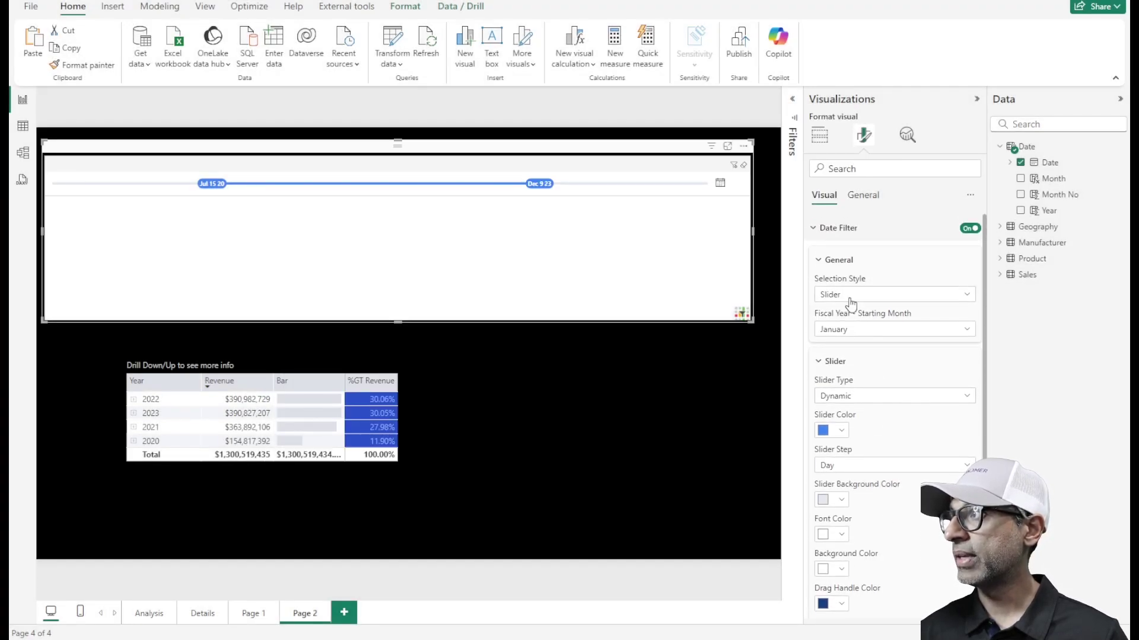
click(831, 261)
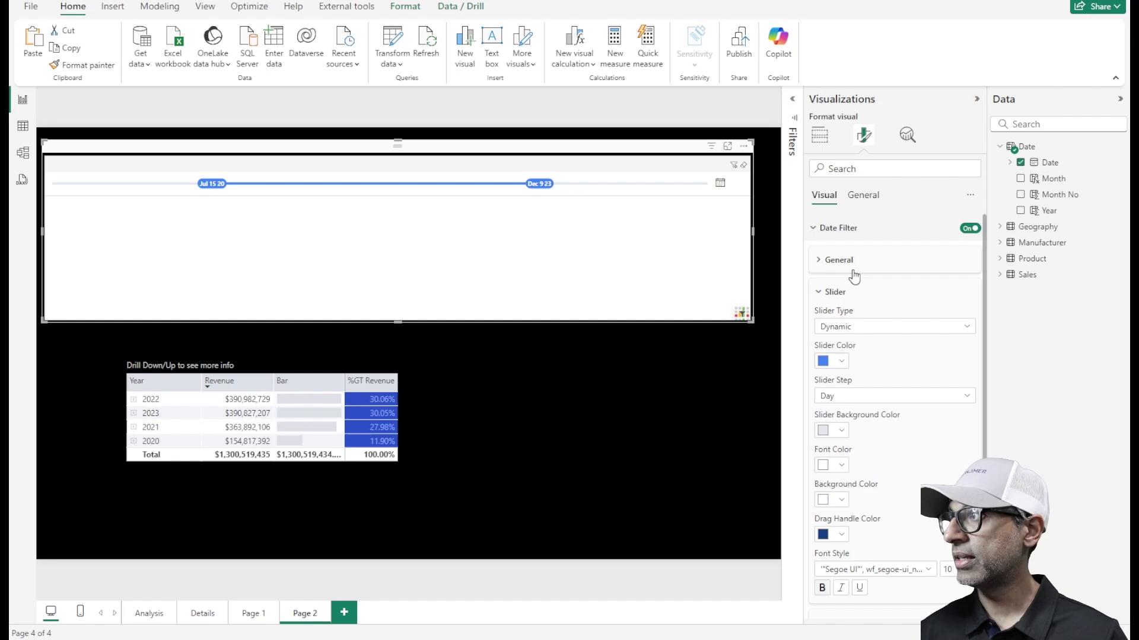
Browse the Days Off (Sunday, Saturday) and Slider sections, then expand the General settings
click(819, 292)
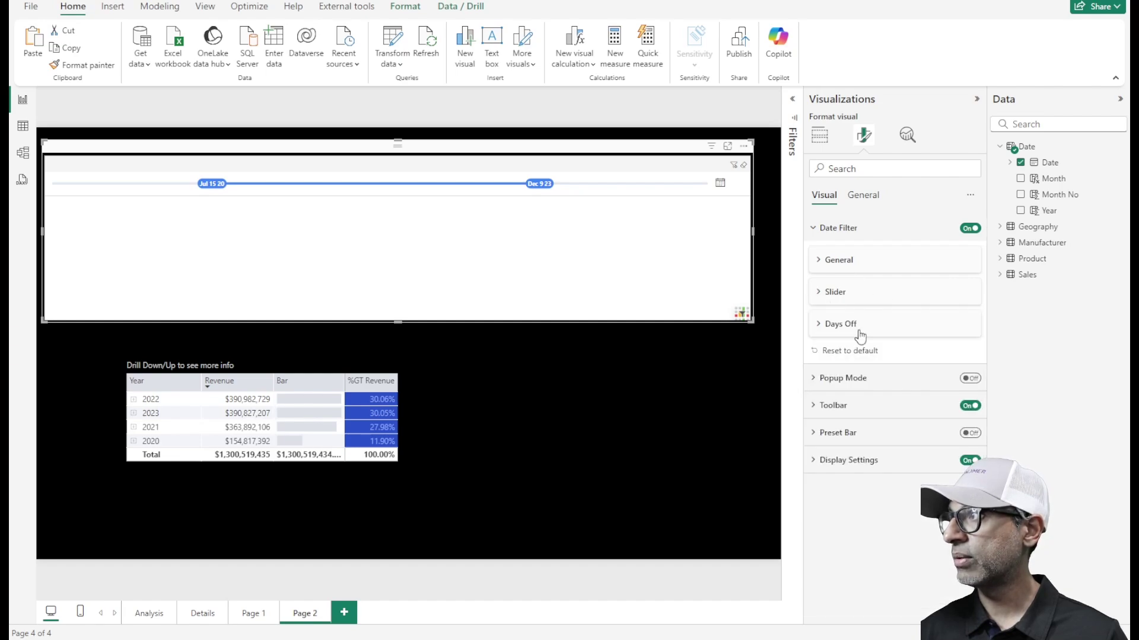
click(827, 325)
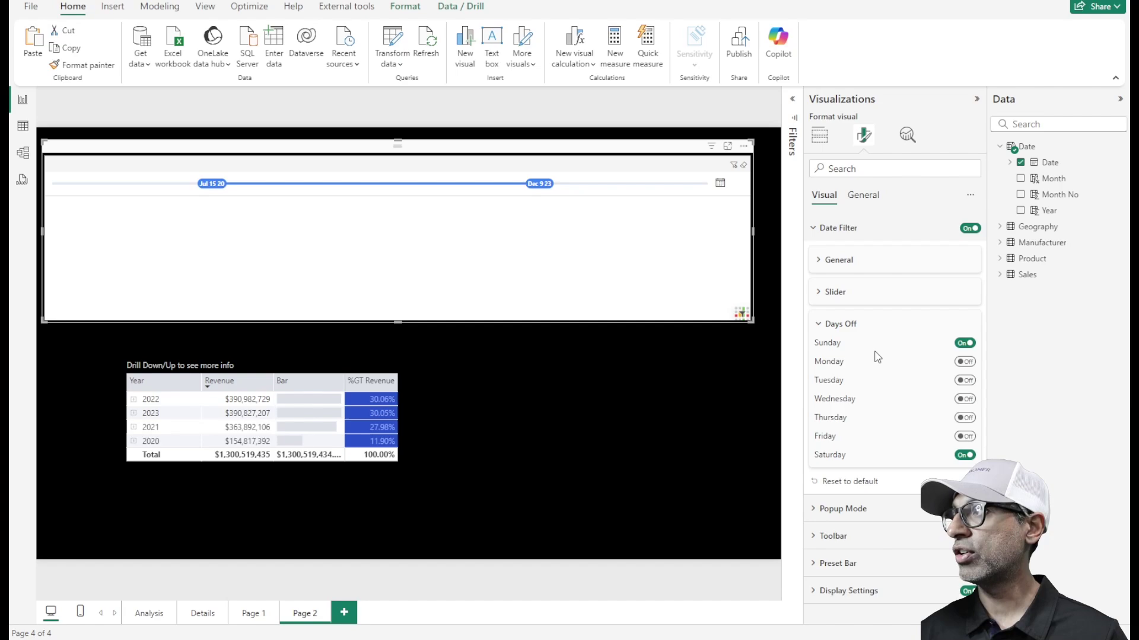
click(834, 326)
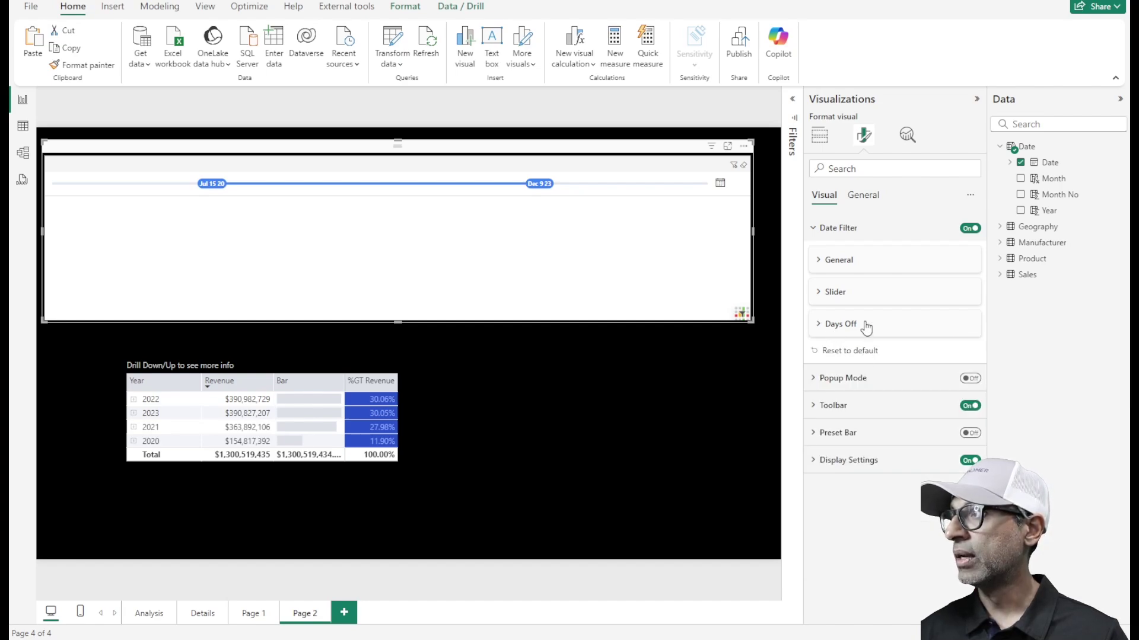
click(855, 295)
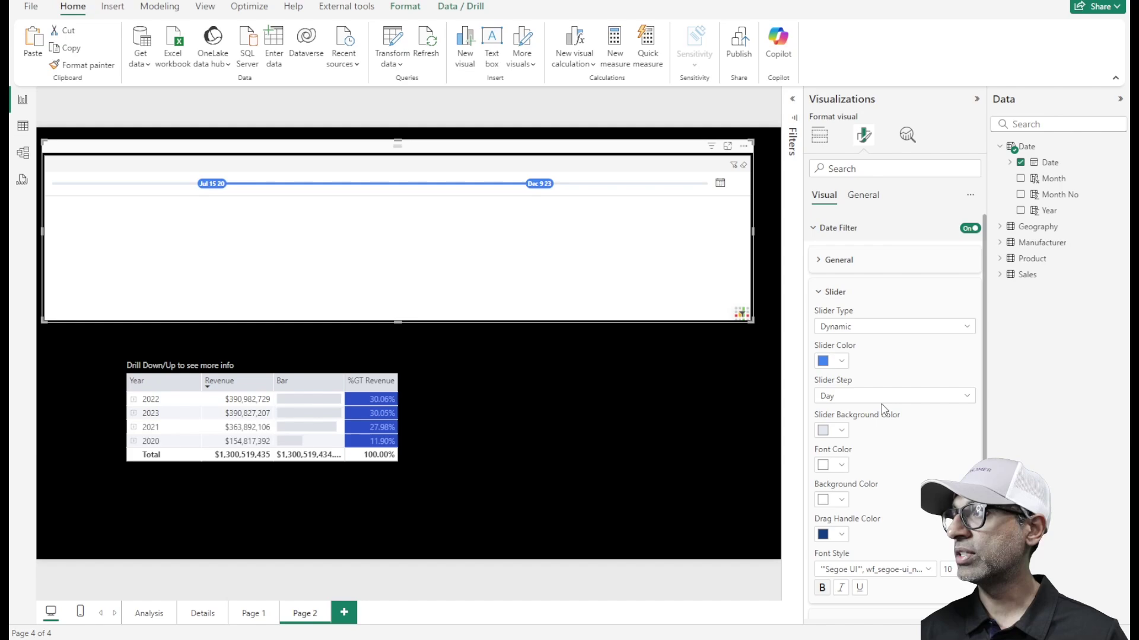
click(825, 292)
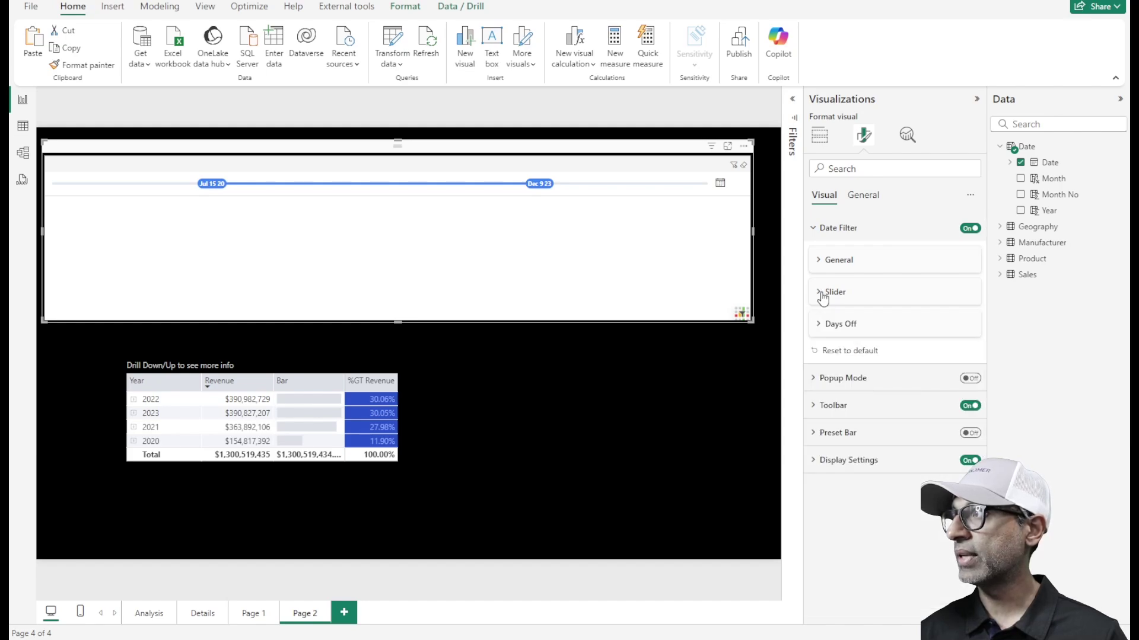
click(851, 262)
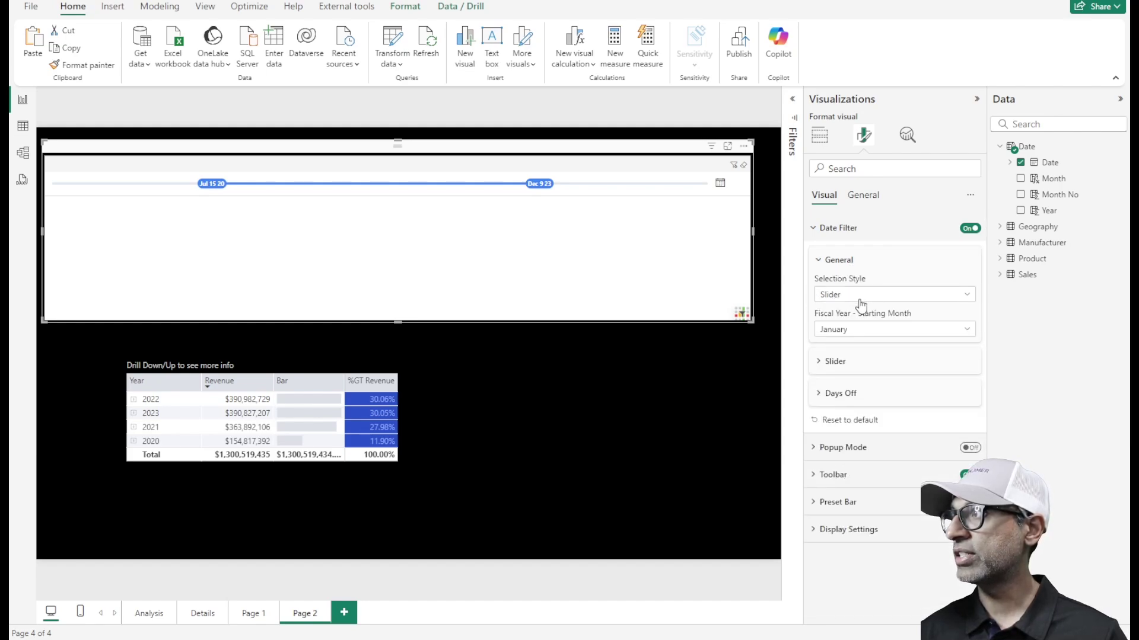
Switch Selection Style to Calendar, reshape the visual, and browse November and December 2024
click(861, 295)
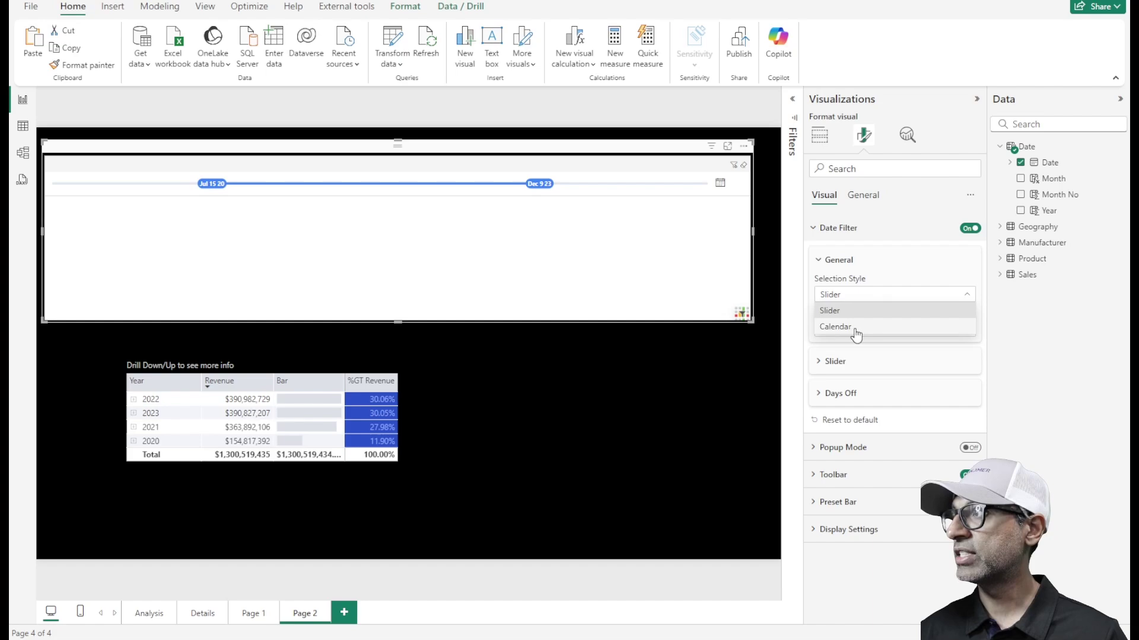
click(856, 328)
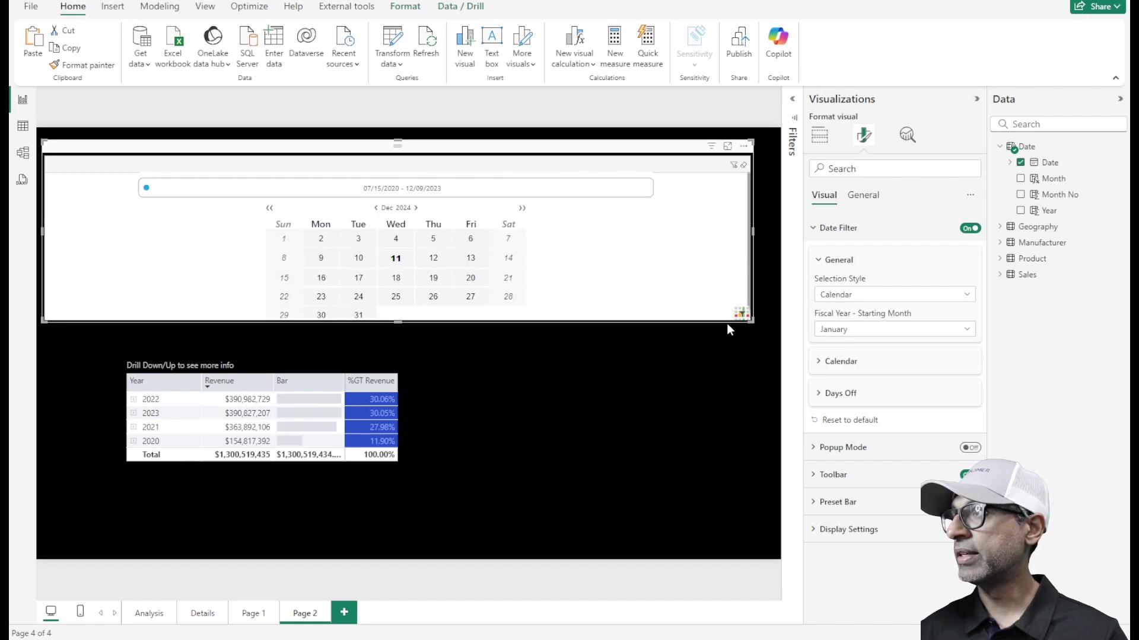
drag(754, 323, 721, 351)
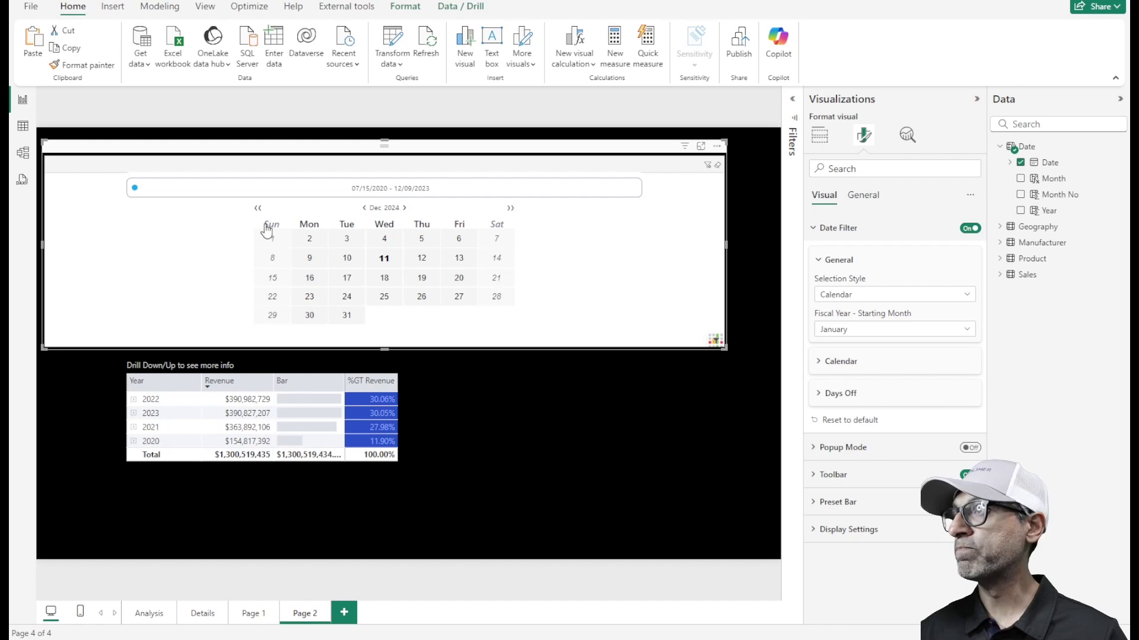
click(364, 208)
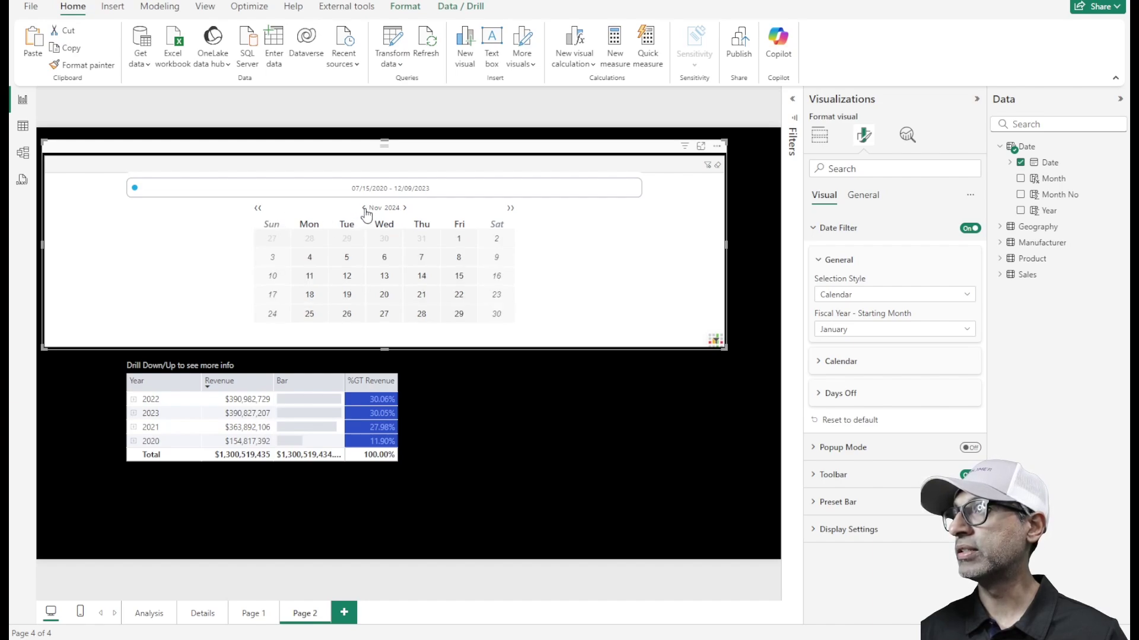
click(405, 208)
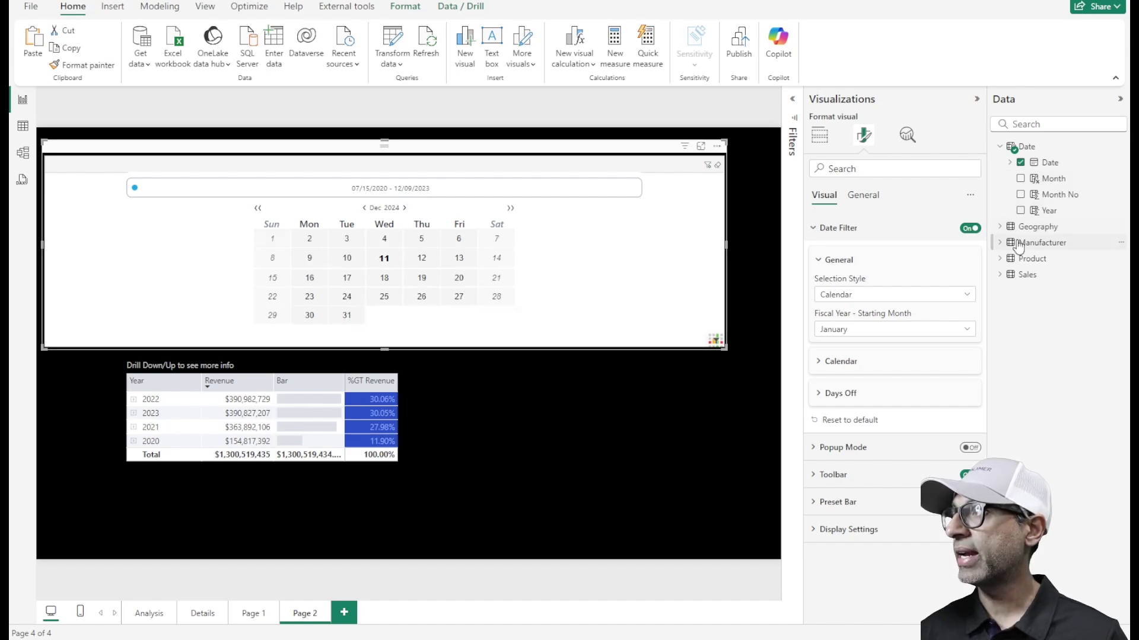
Add the Sales field so each calendar day shows its sales value
click(1001, 276)
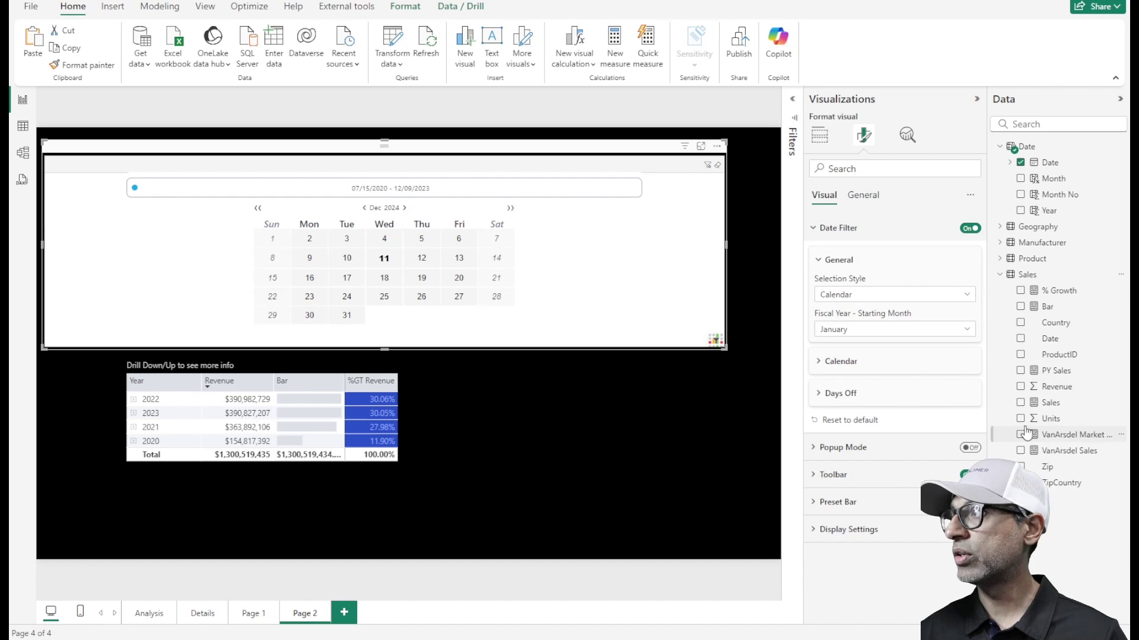
click(1020, 404)
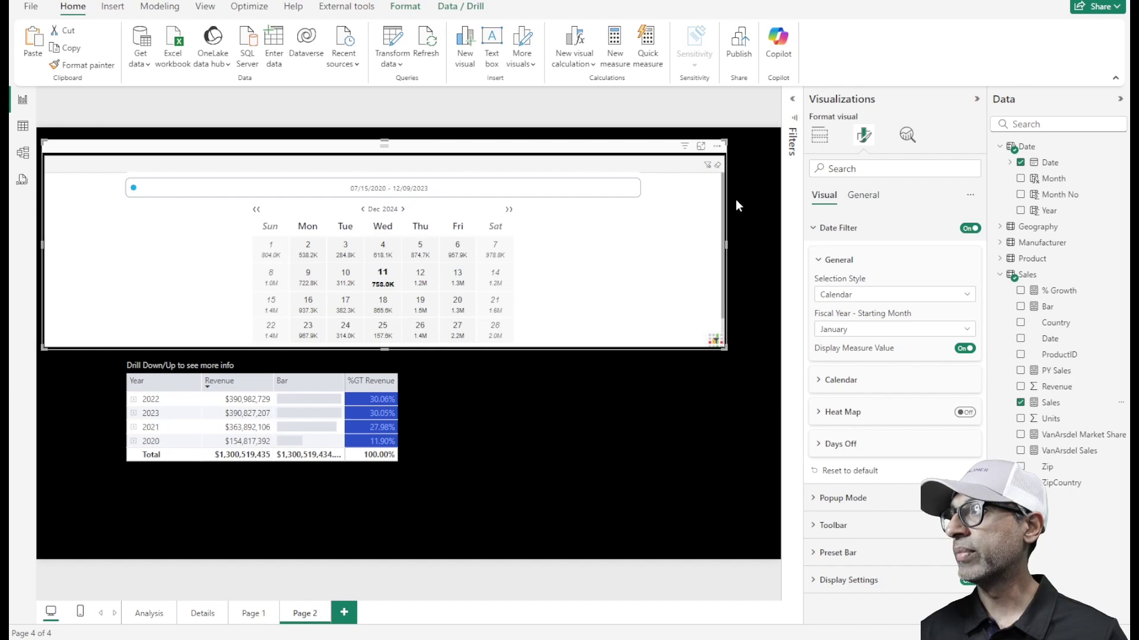
click(820, 140)
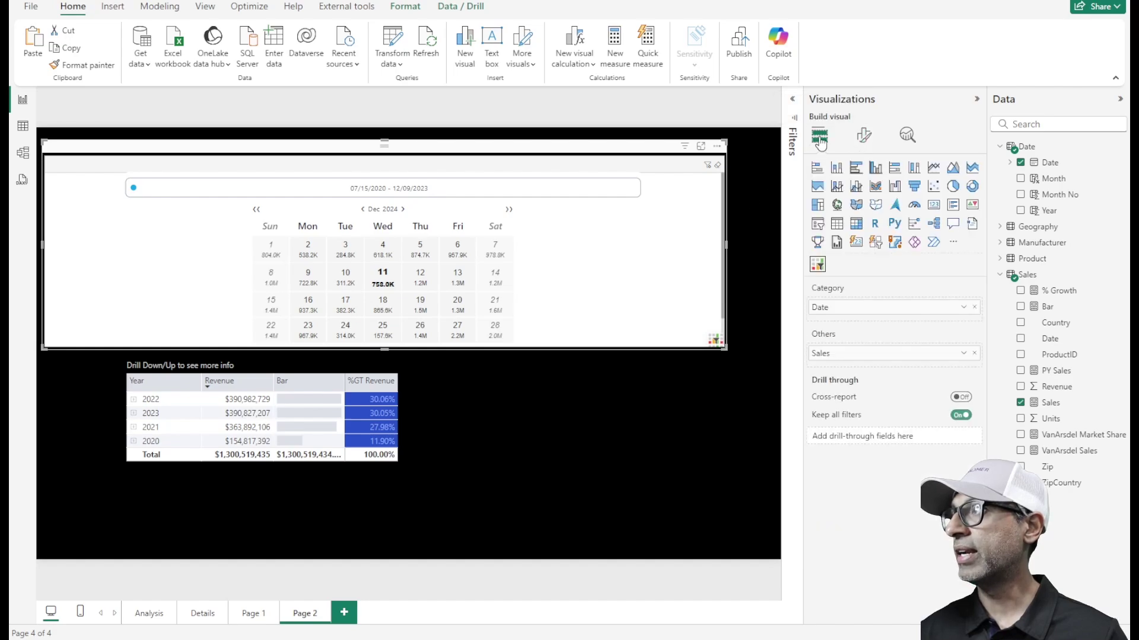
click(864, 137)
click(851, 230)
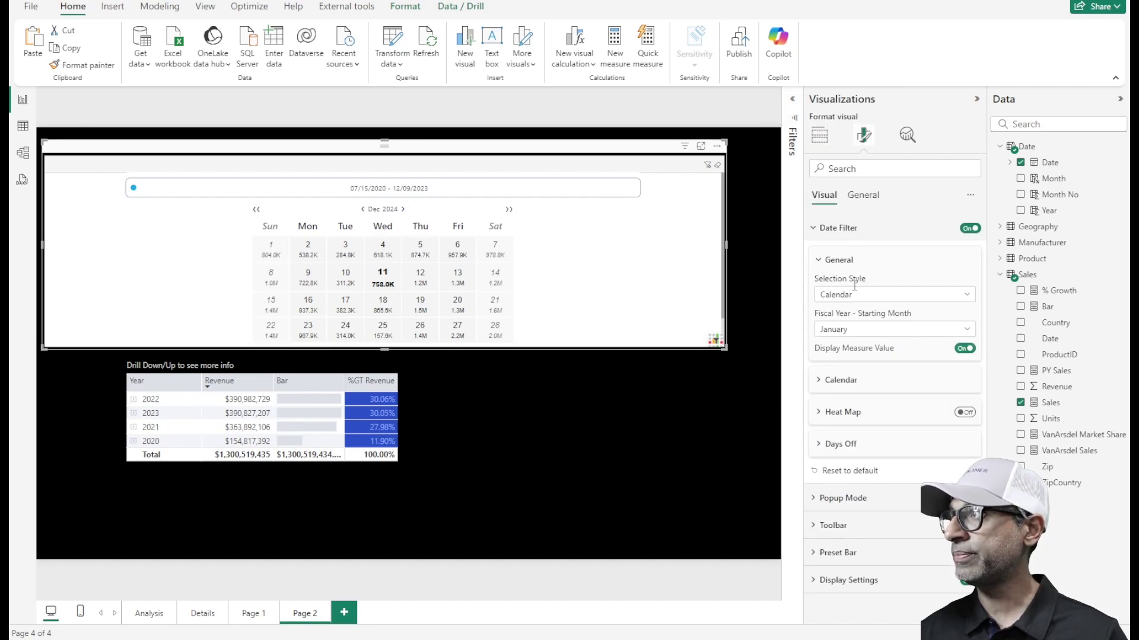
Inspect the Calendar settings, including the default date choices
click(833, 384)
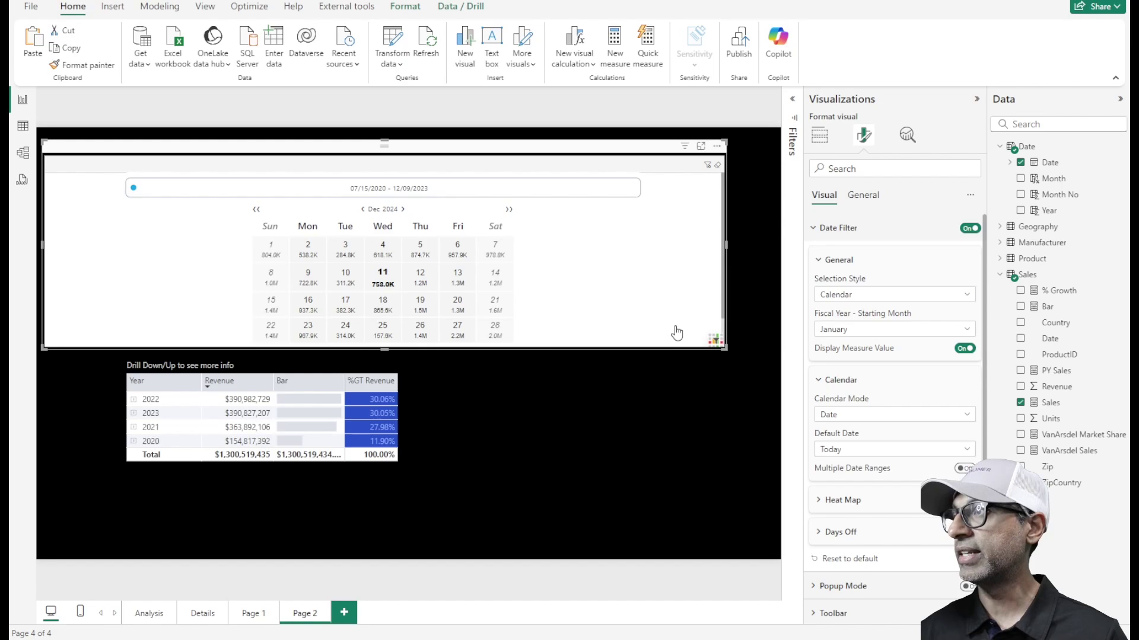
click(850, 450)
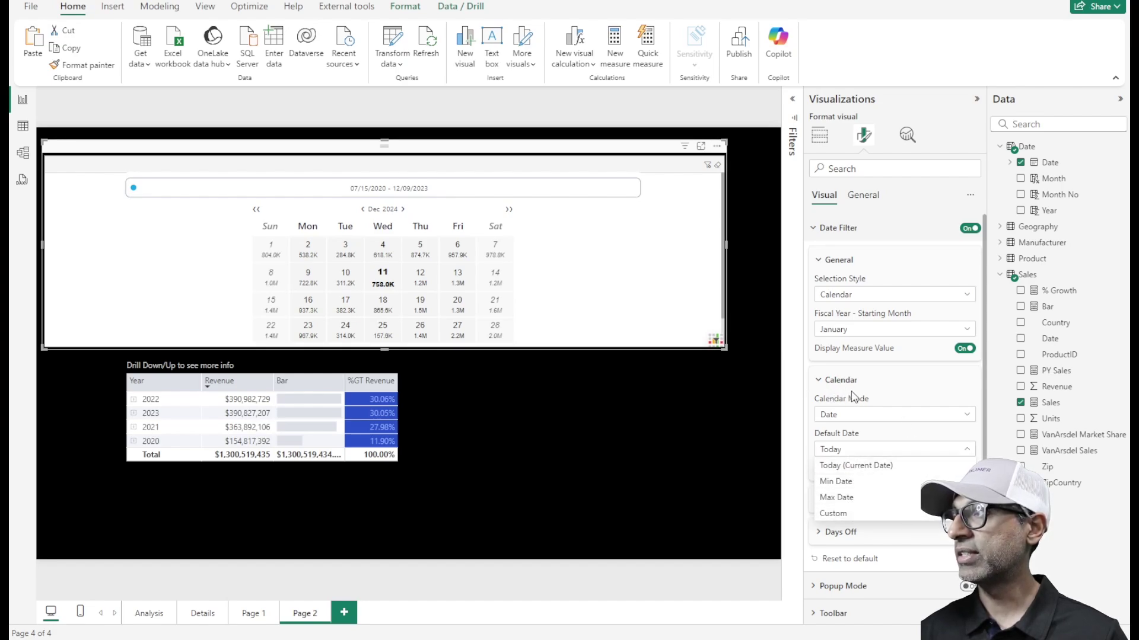
click(842, 380)
Switch Heat Map on and browse October and November 2024 to see the blue shading
click(846, 413)
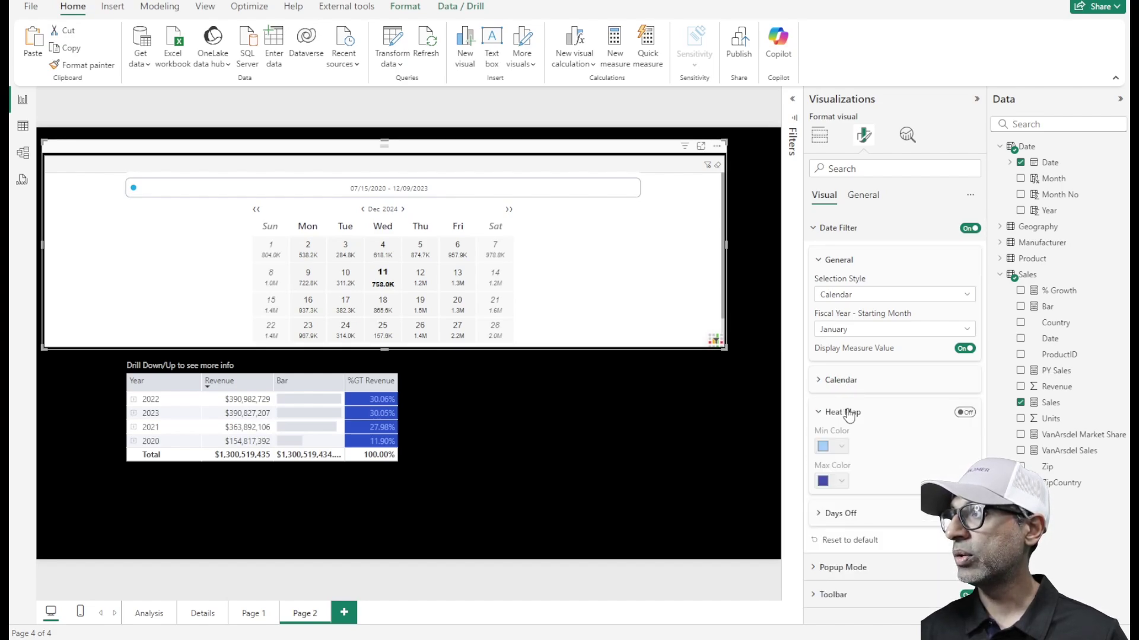
click(966, 413)
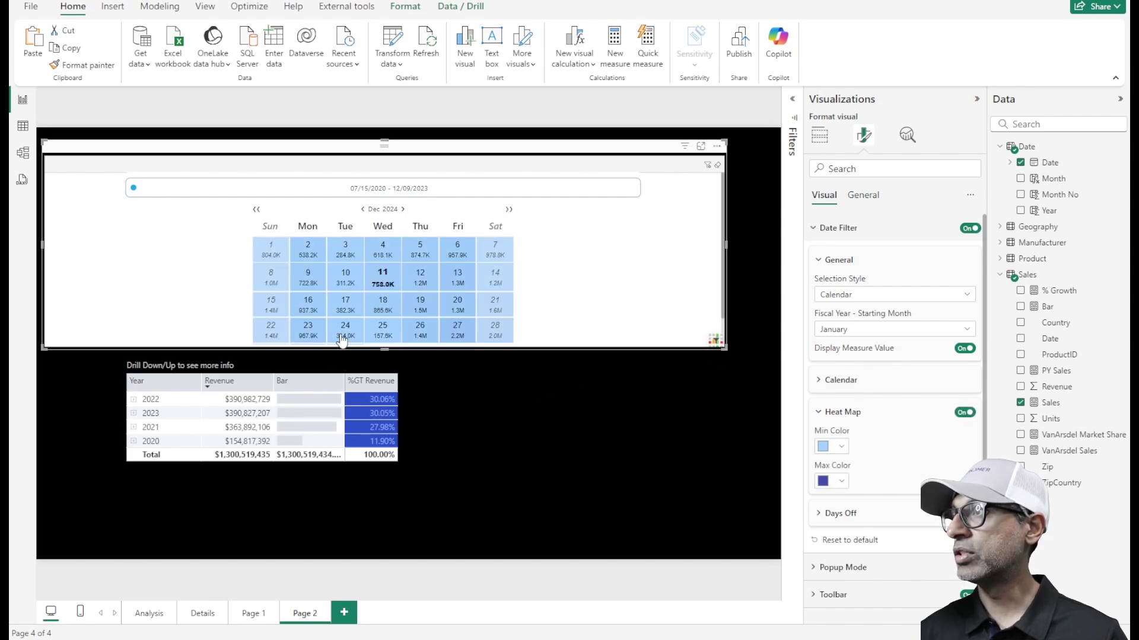
click(362, 210)
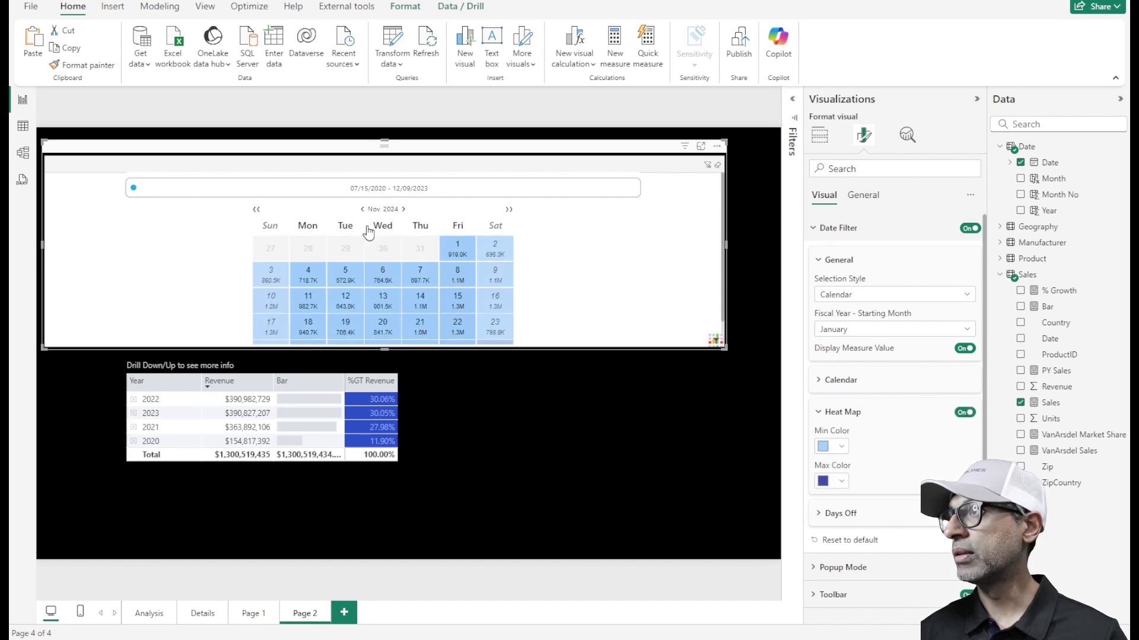
click(363, 210)
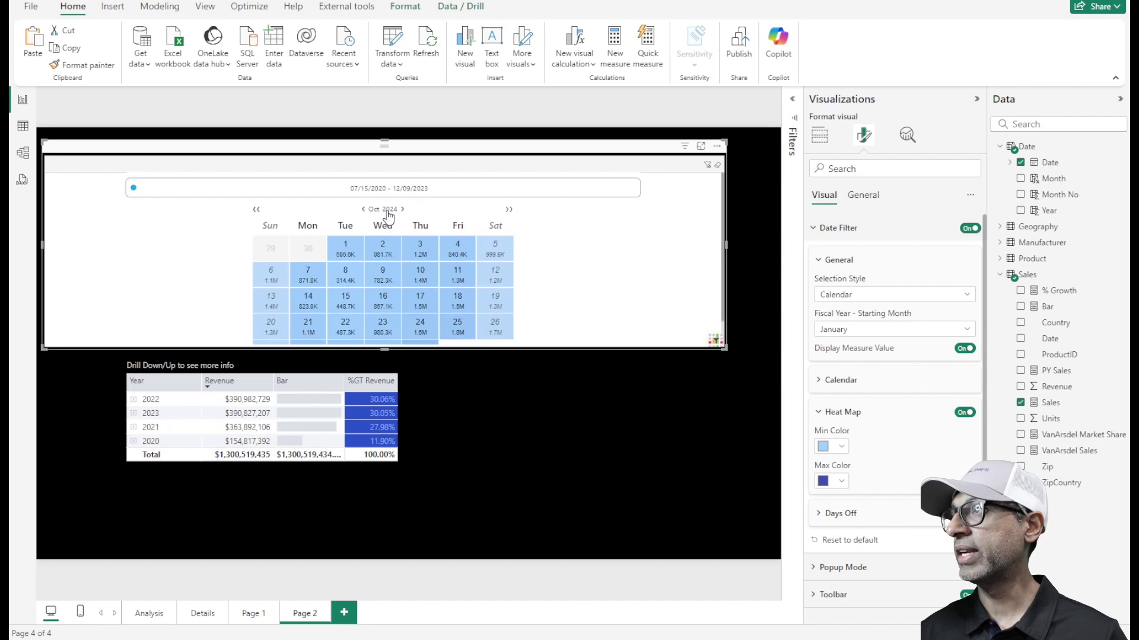
click(402, 211)
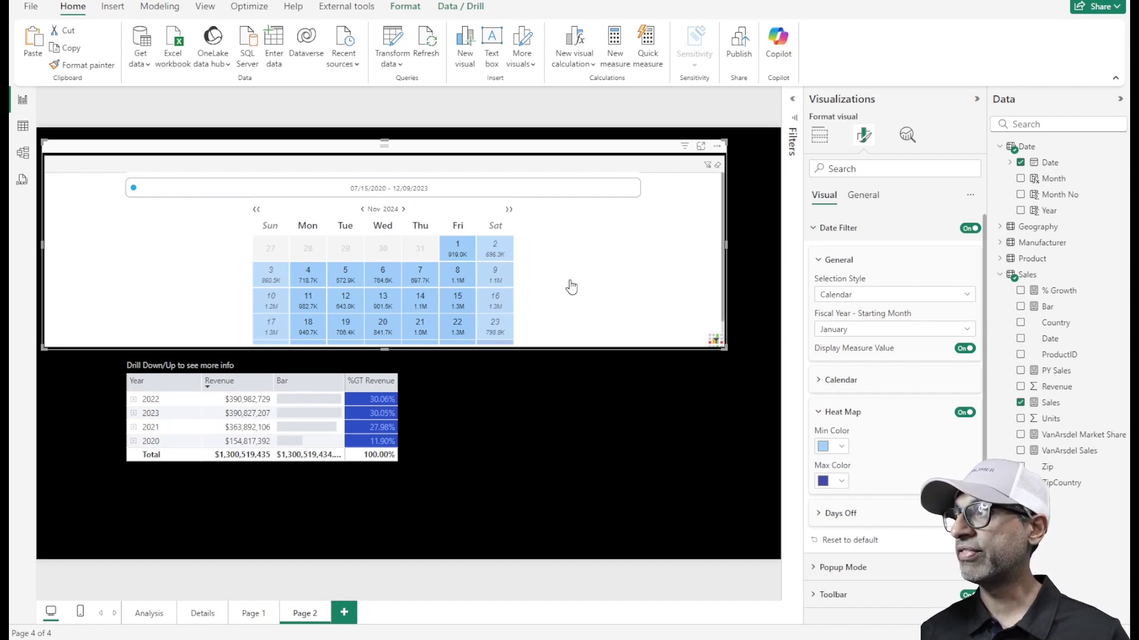
click(820, 415)
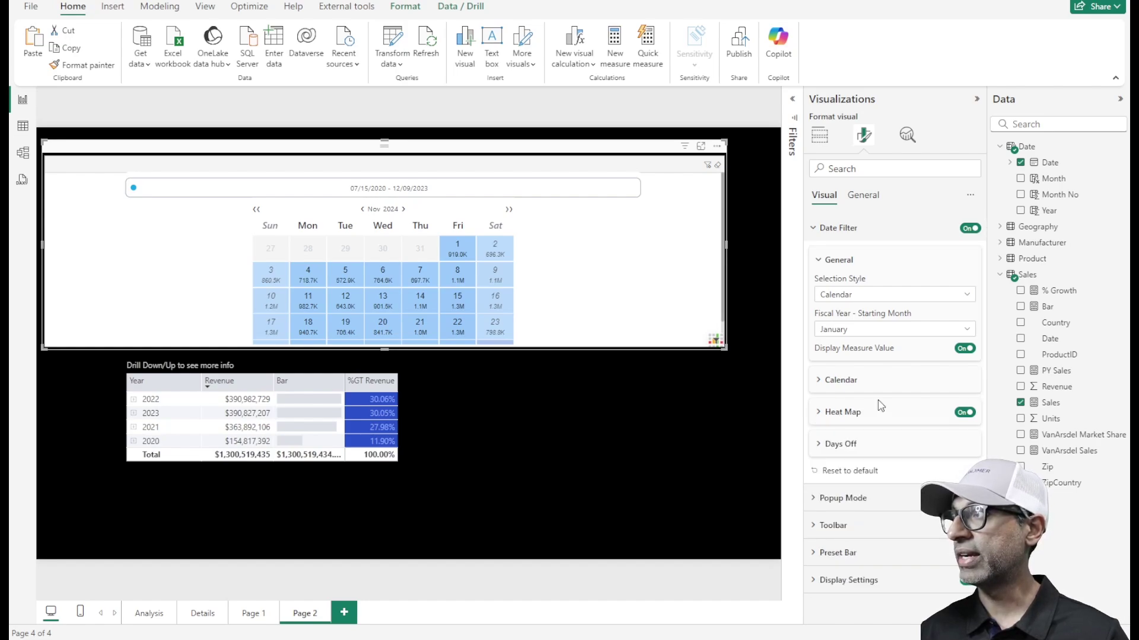
Turn on the Preset Bar and test the Today, Yesterday and Max Day presets
click(847, 555)
scroll(912, 530, down, 2)
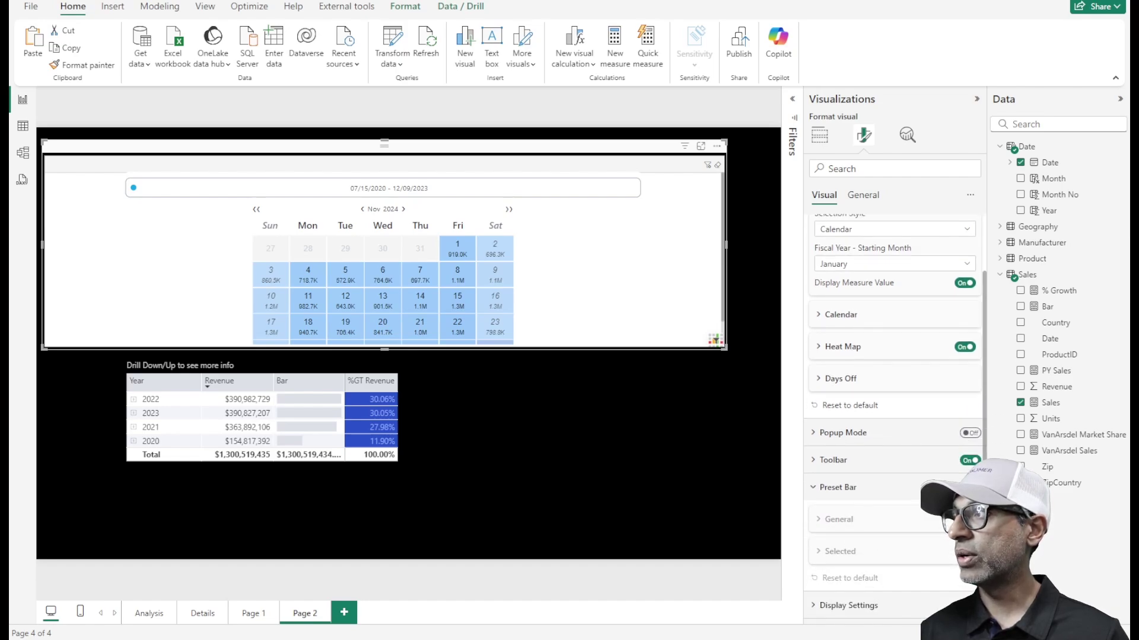
click(968, 487)
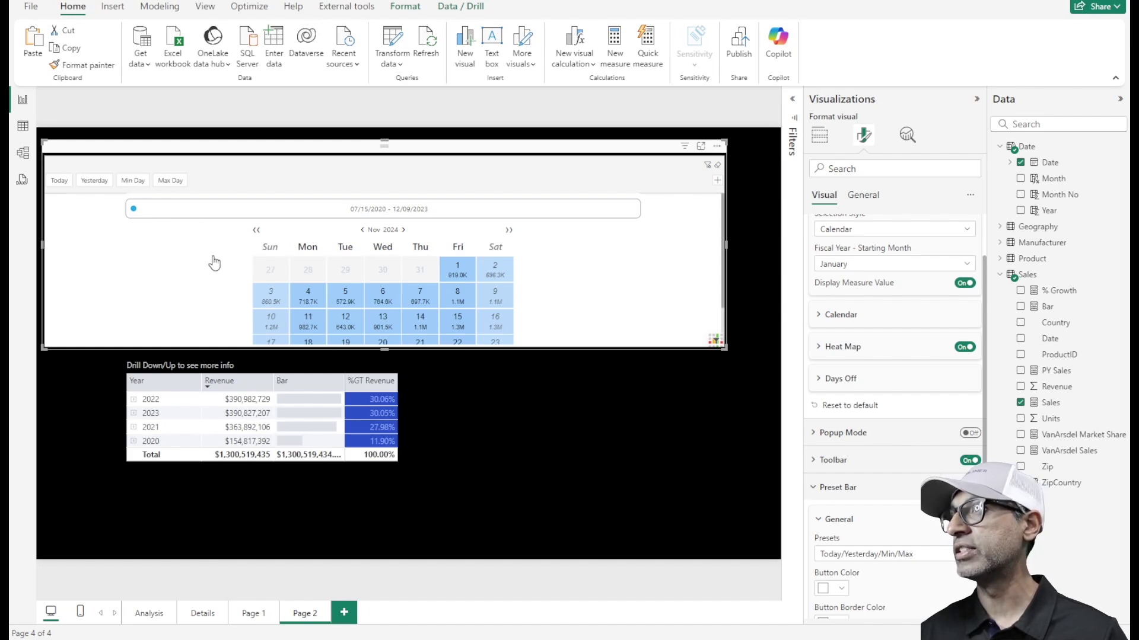
click(403, 230)
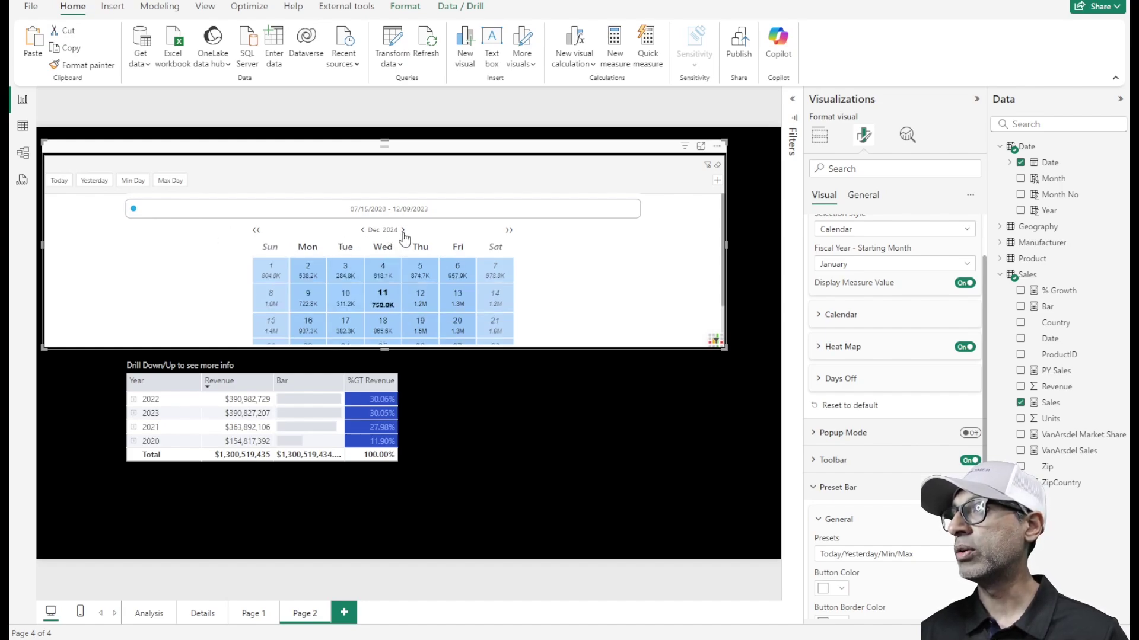
click(60, 180)
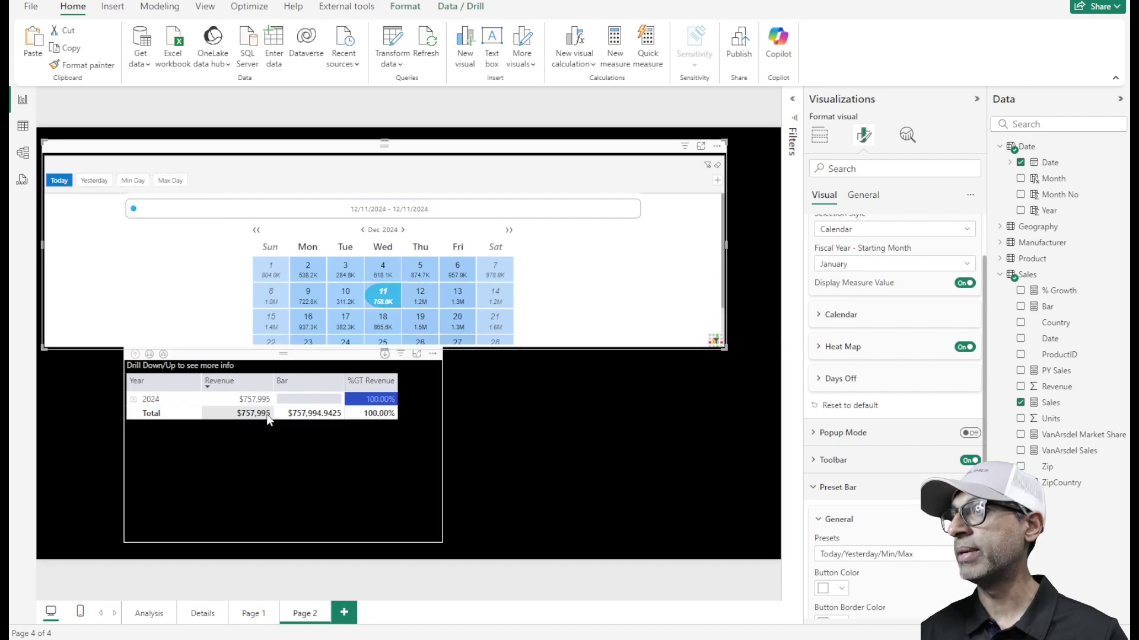
click(94, 182)
click(92, 184)
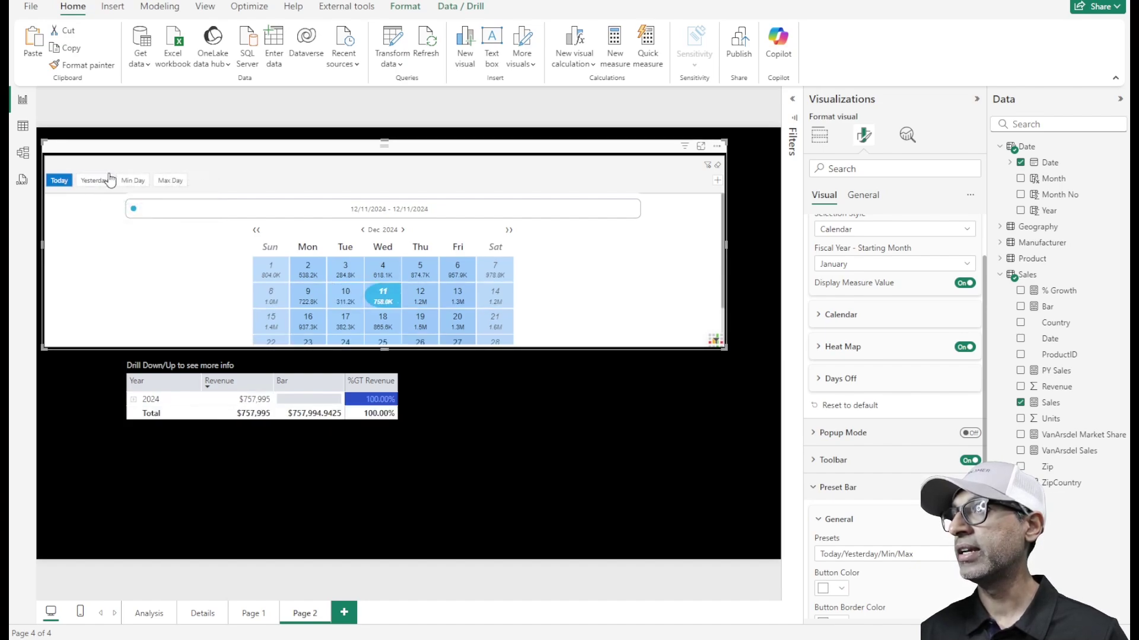
click(170, 180)
Enlarge the calendar, move the revenue table beneath it, and apply Min Day (01/15/2017)
drag(388, 347, 389, 391)
click(115, 366)
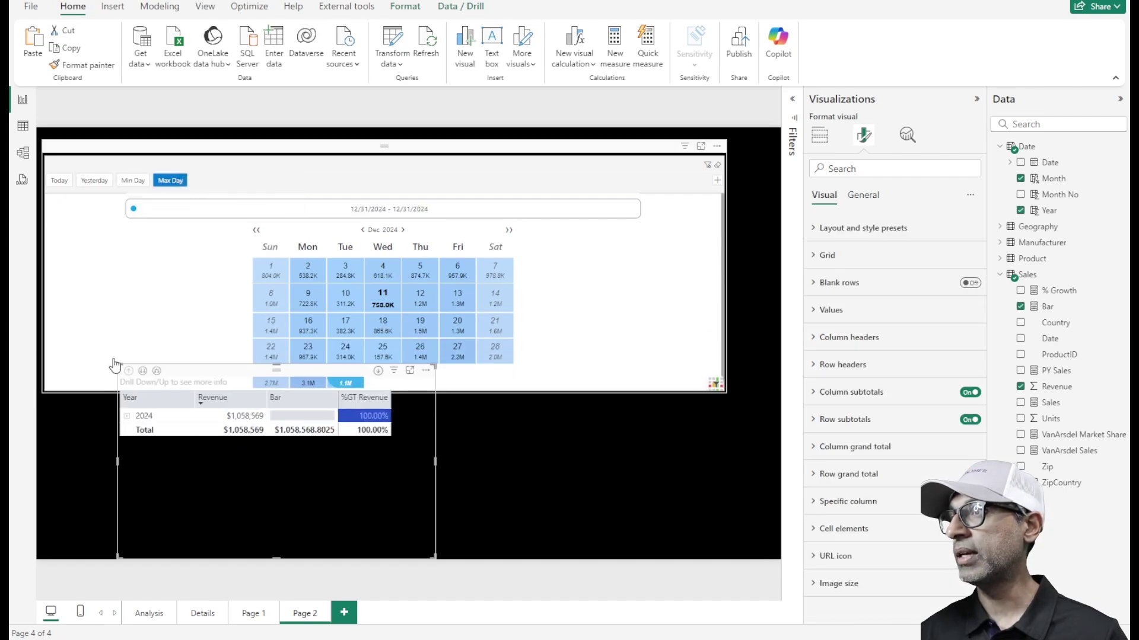
drag(115, 365, 115, 422)
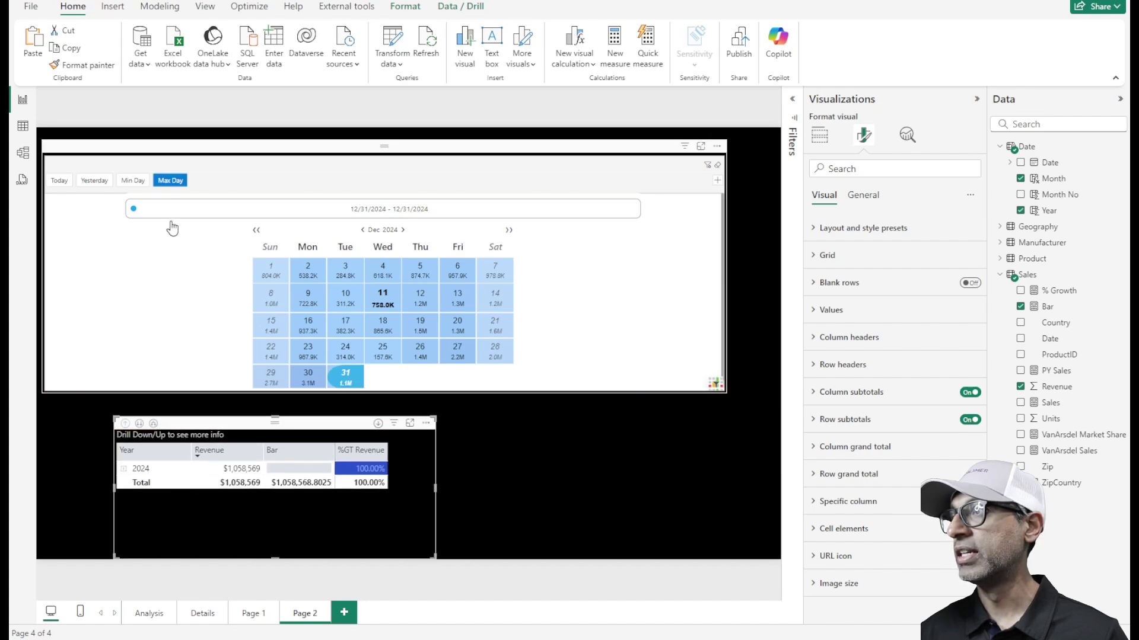
click(133, 180)
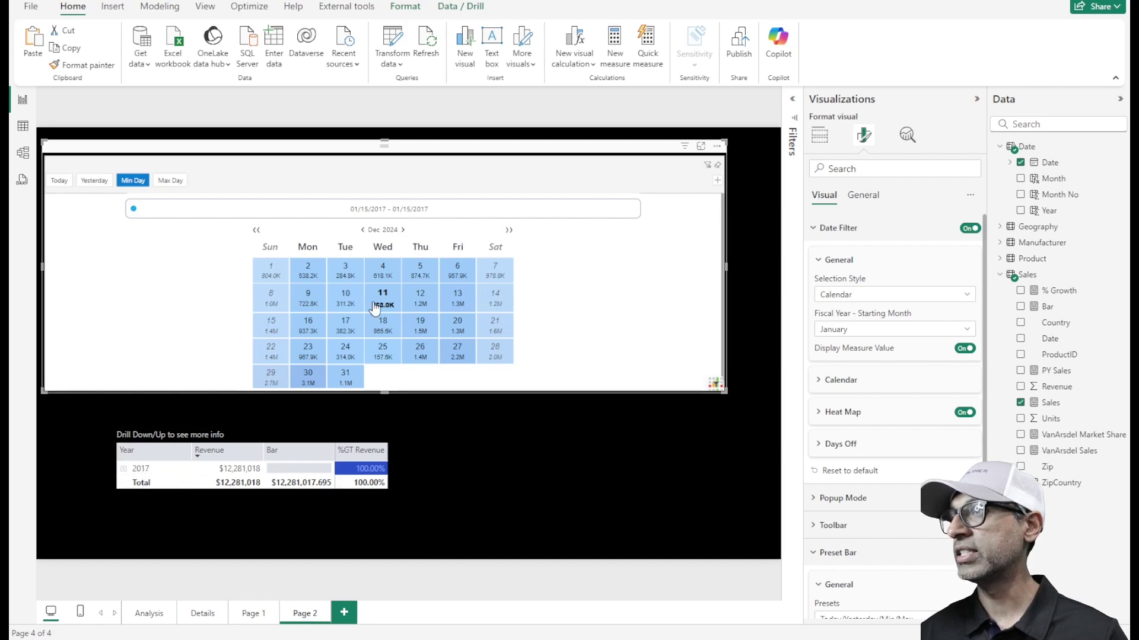
Clear the Min Day filter and set Presets to This Week/Month/Qtr/Year (CW, CM, CQ, CY)
click(140, 184)
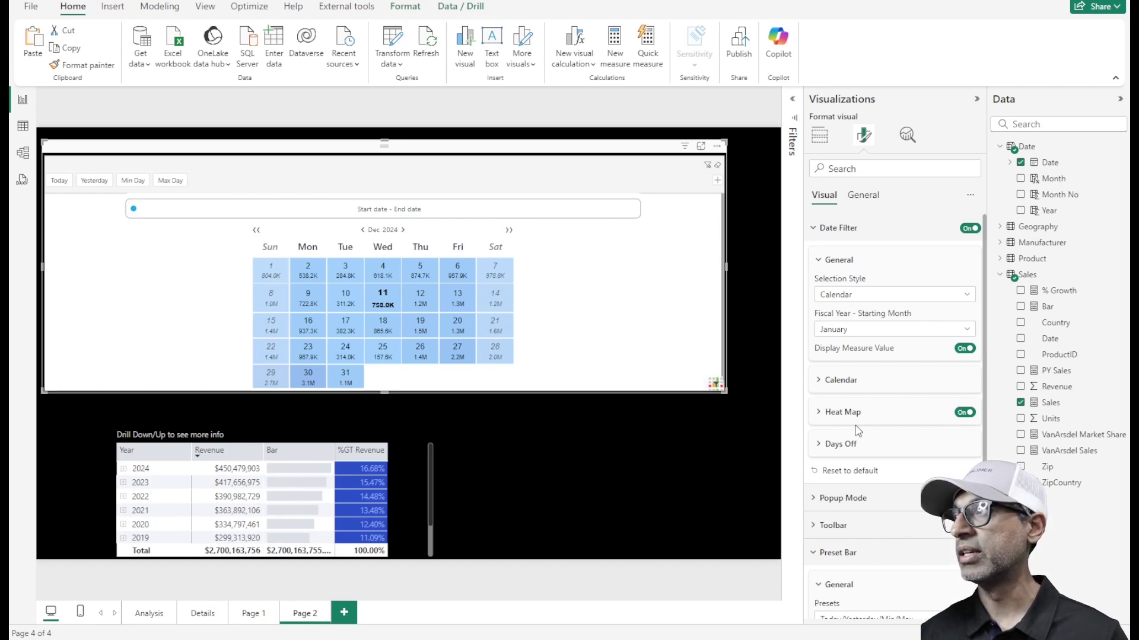
scroll(877, 469, down, 3)
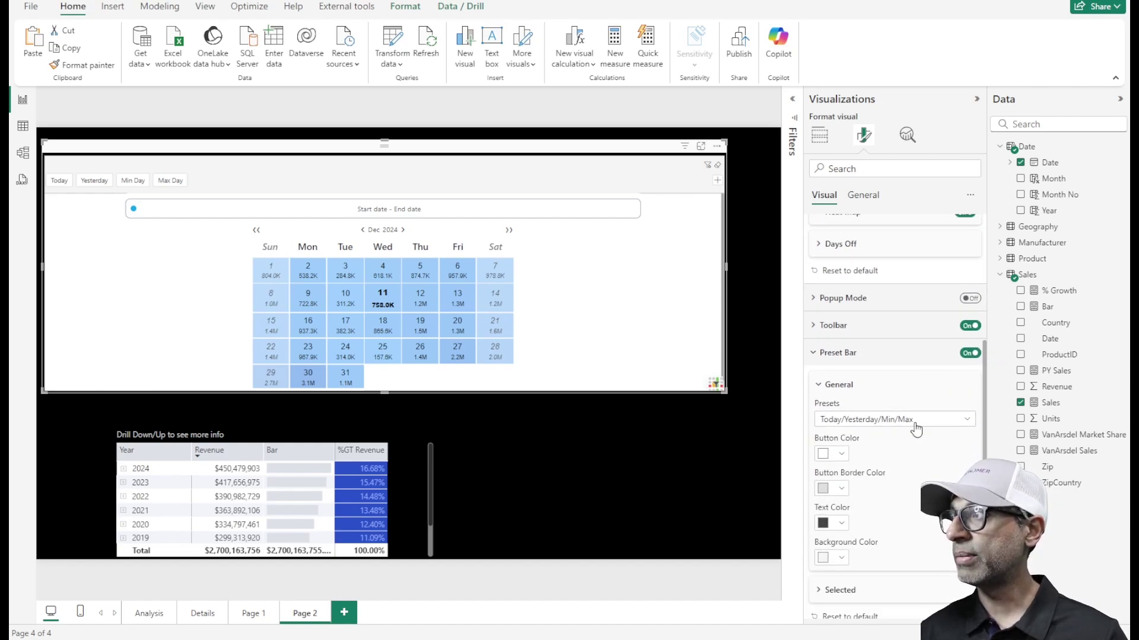
click(914, 424)
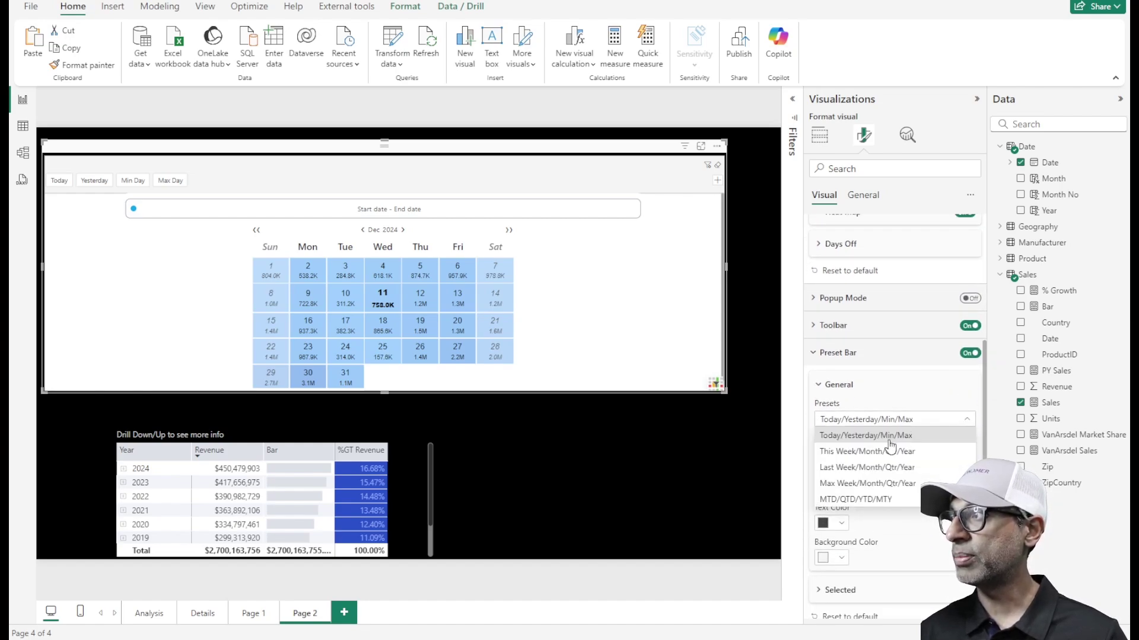
click(874, 453)
click(899, 425)
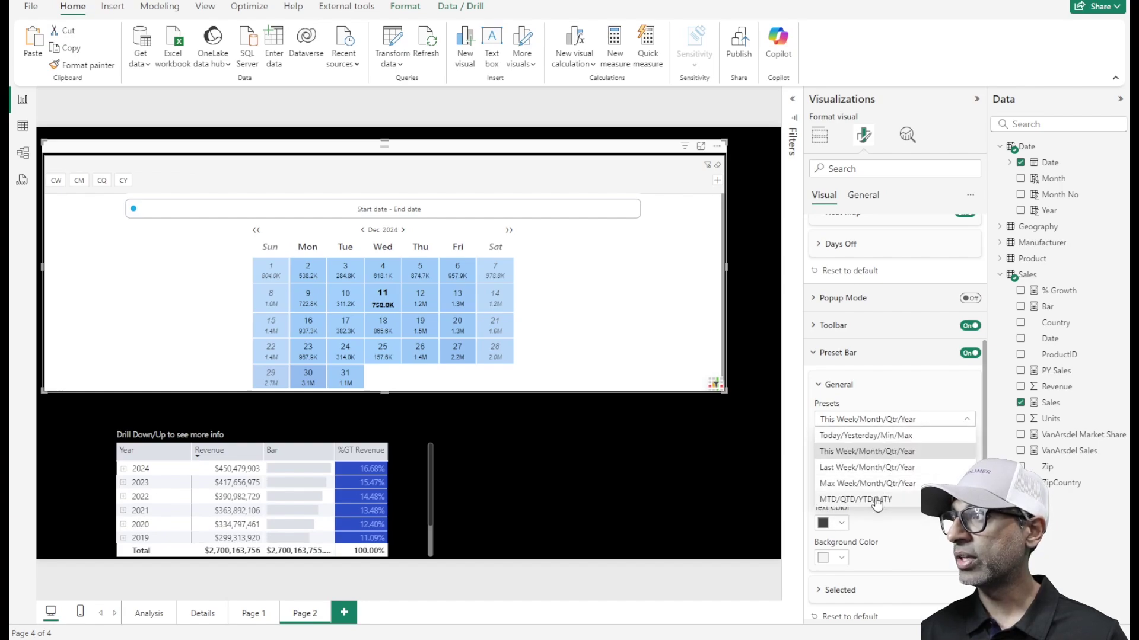
Switch the presets to MTD/QTD/YTD/MTY and apply QTD, filtering to 10/01/2024–12/11/2024
click(870, 482)
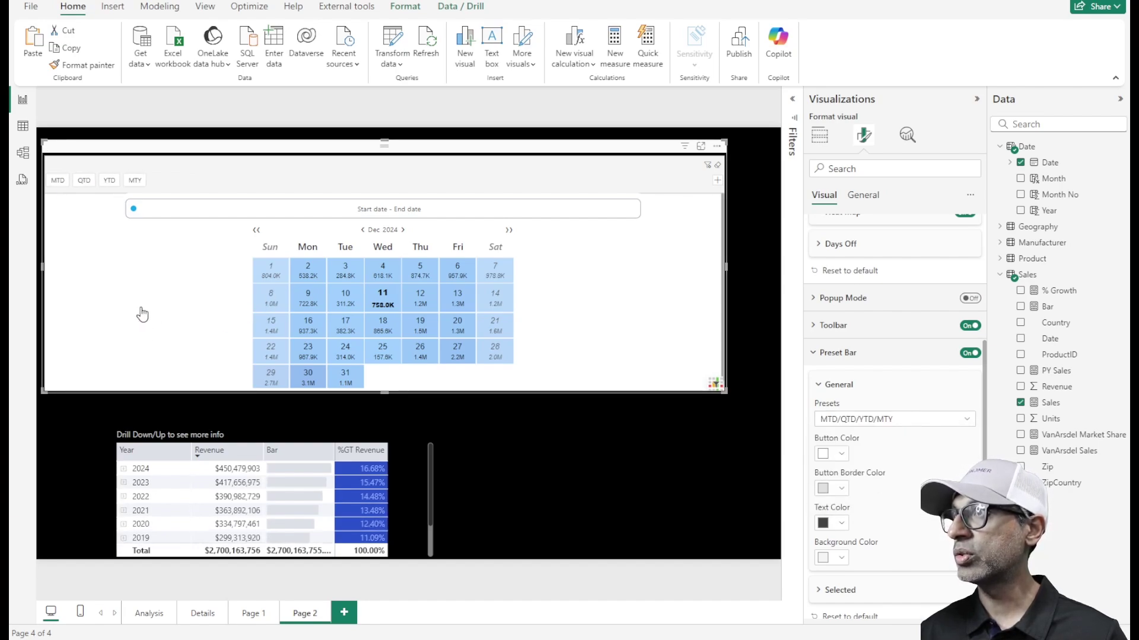
click(84, 185)
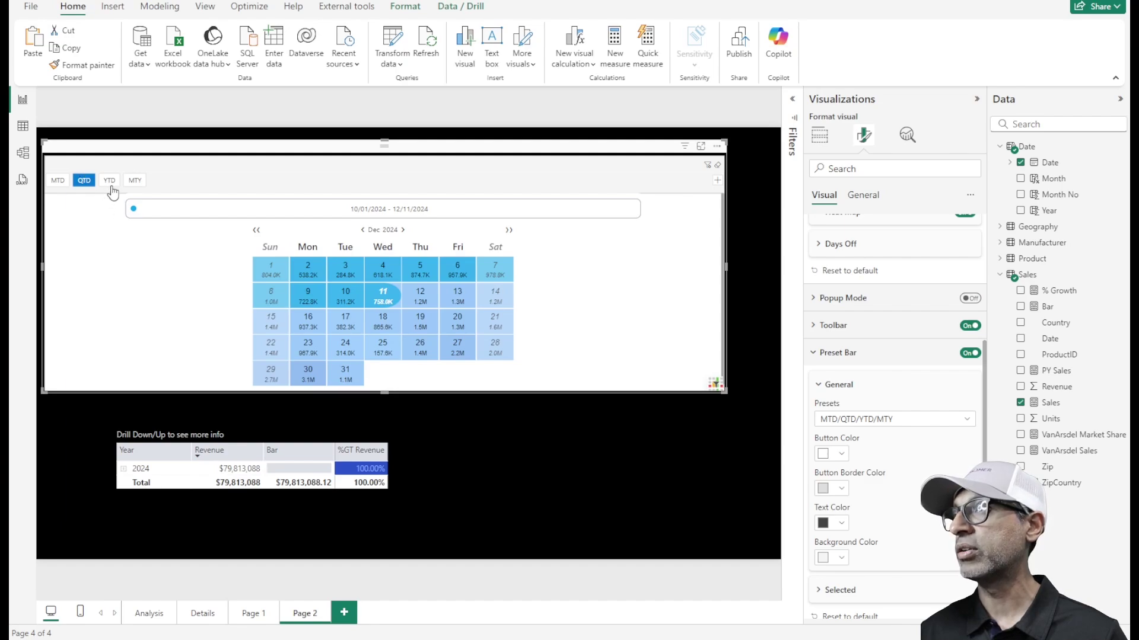
Set the fiscal year starting month to July
click(816, 354)
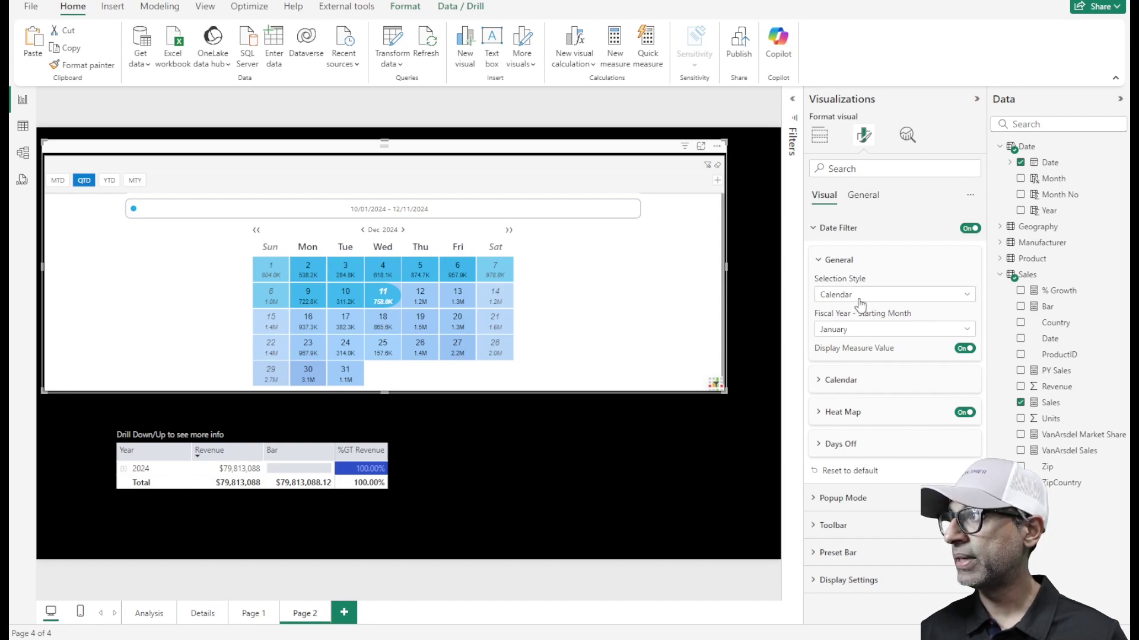
click(872, 335)
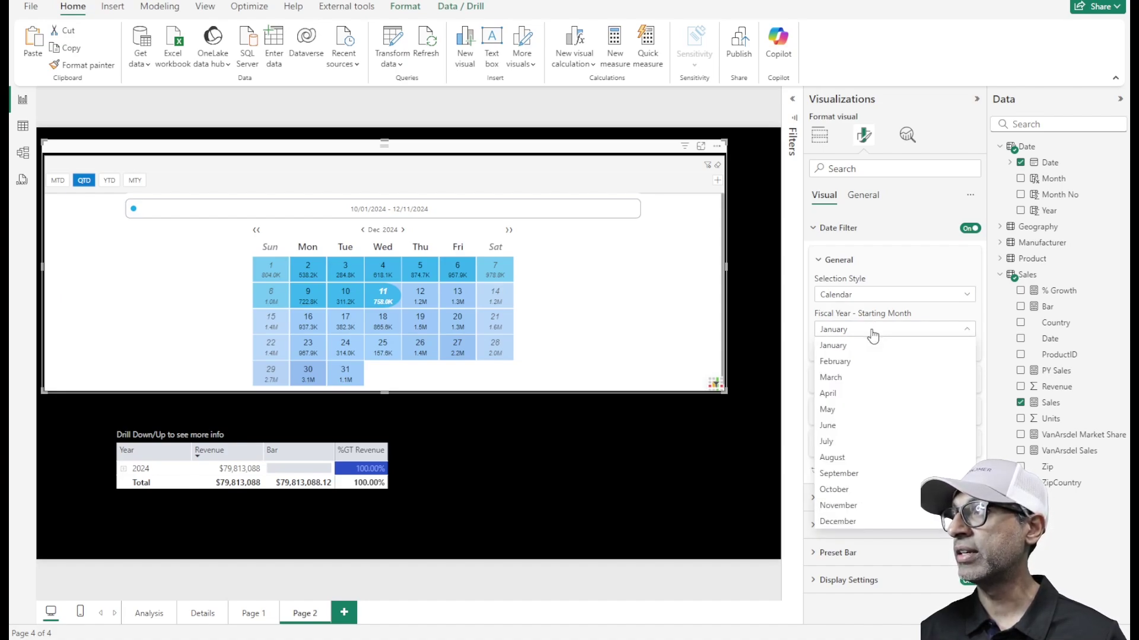
click(860, 449)
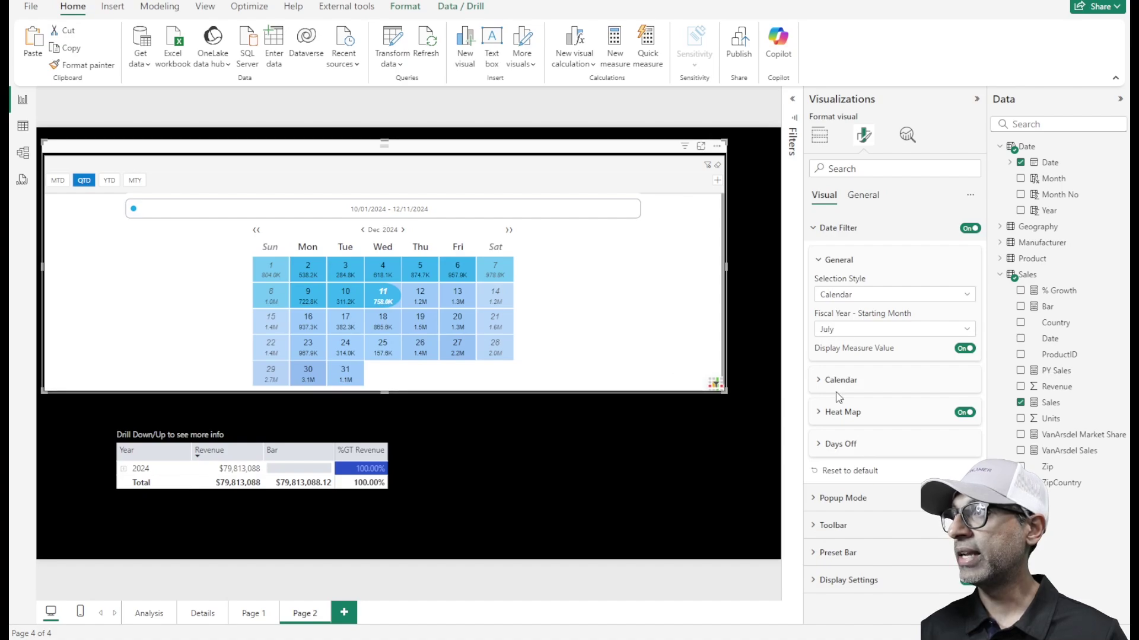
Apply the YTD preset and page the calendar back to July 2024 to check the range start
click(109, 181)
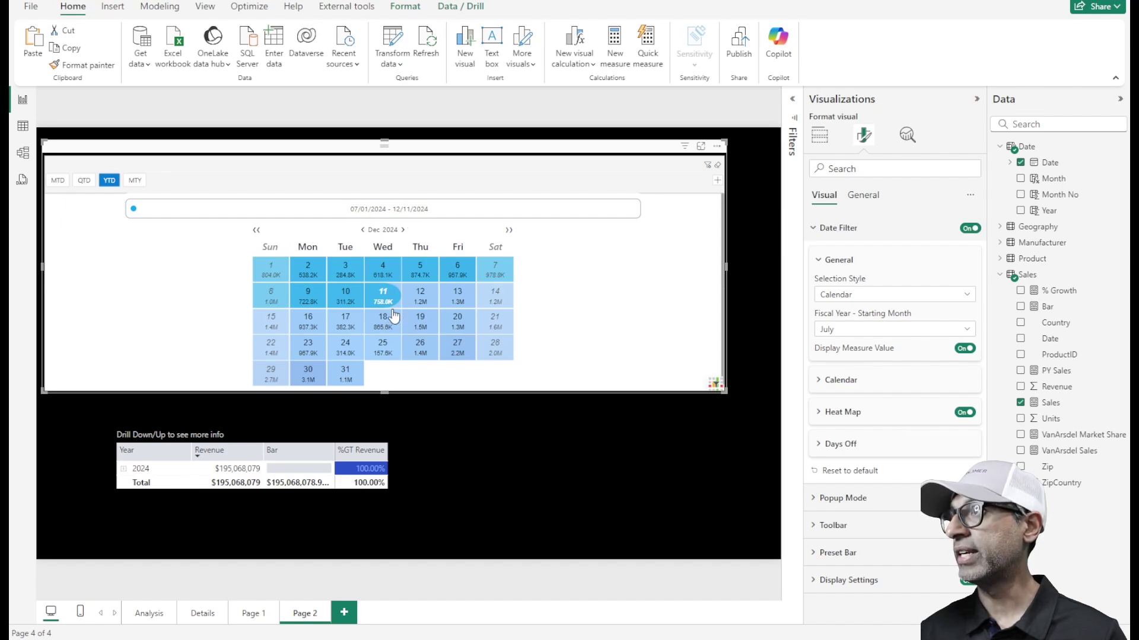
click(256, 231)
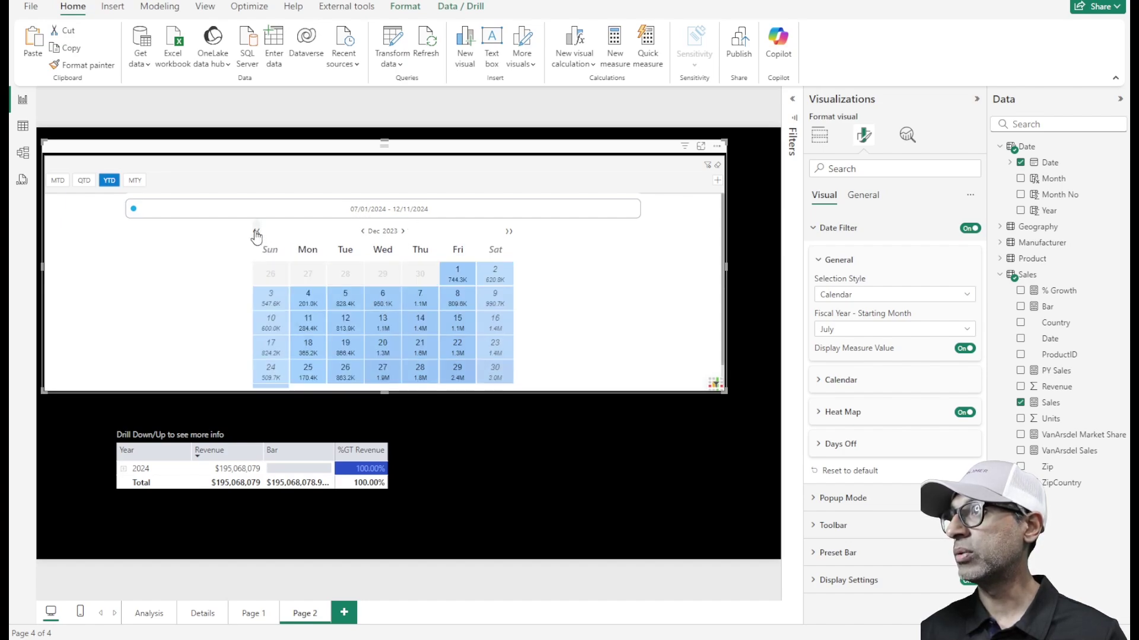
click(356, 230)
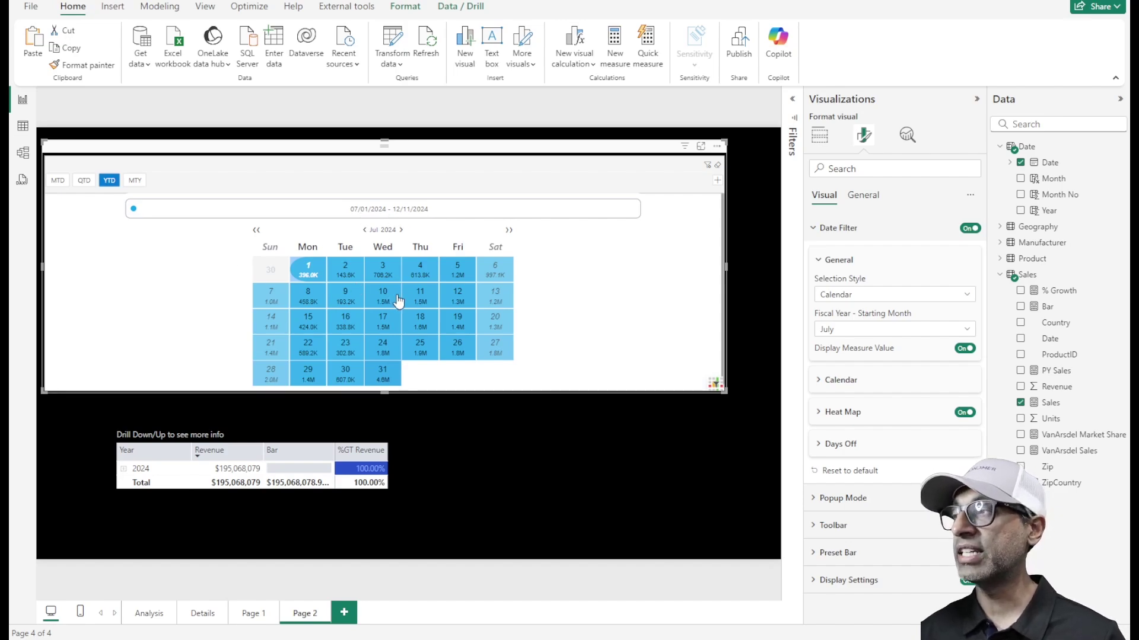
mouse_move(139, 185)
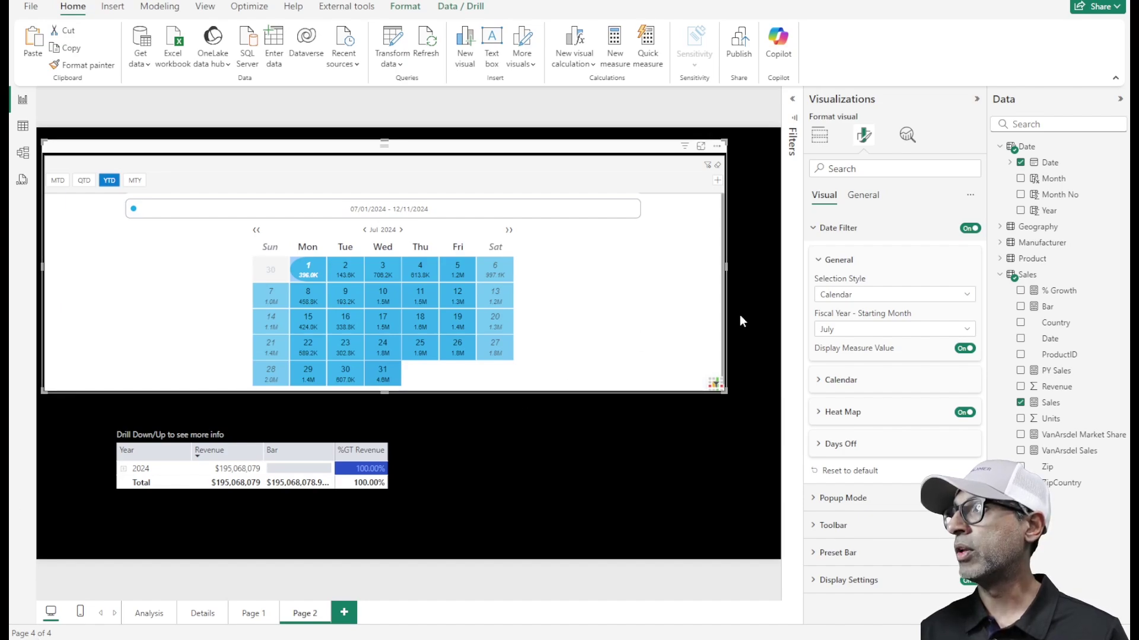
Reset the fiscal year start to January and turn on Multiple Date Ranges in Calendar settings
click(850, 333)
click(832, 346)
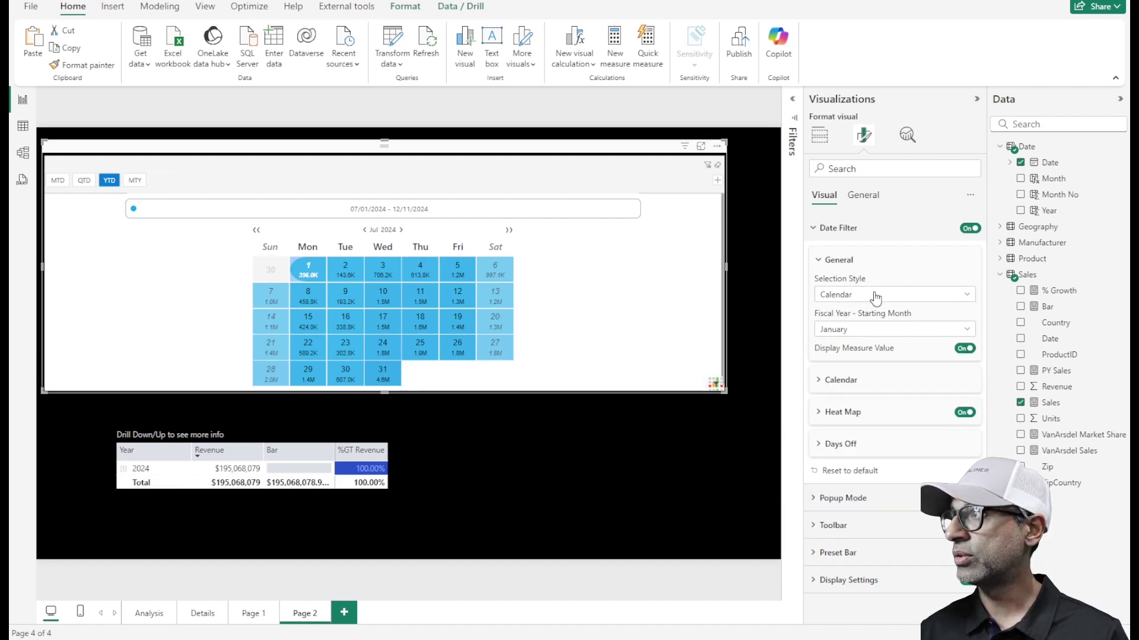
click(815, 229)
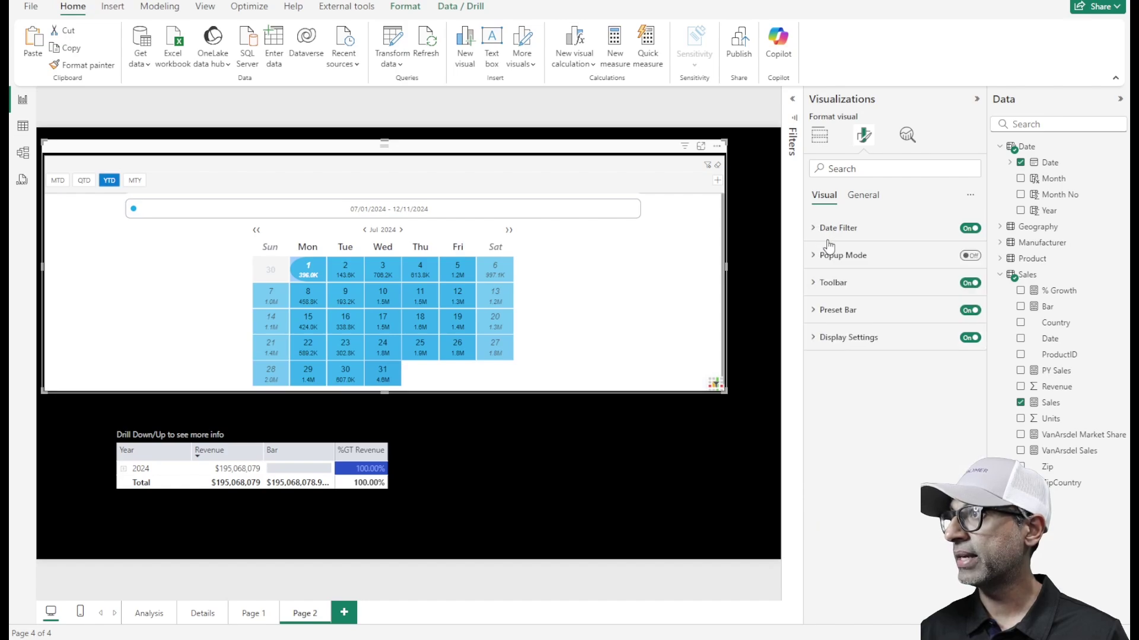
click(827, 227)
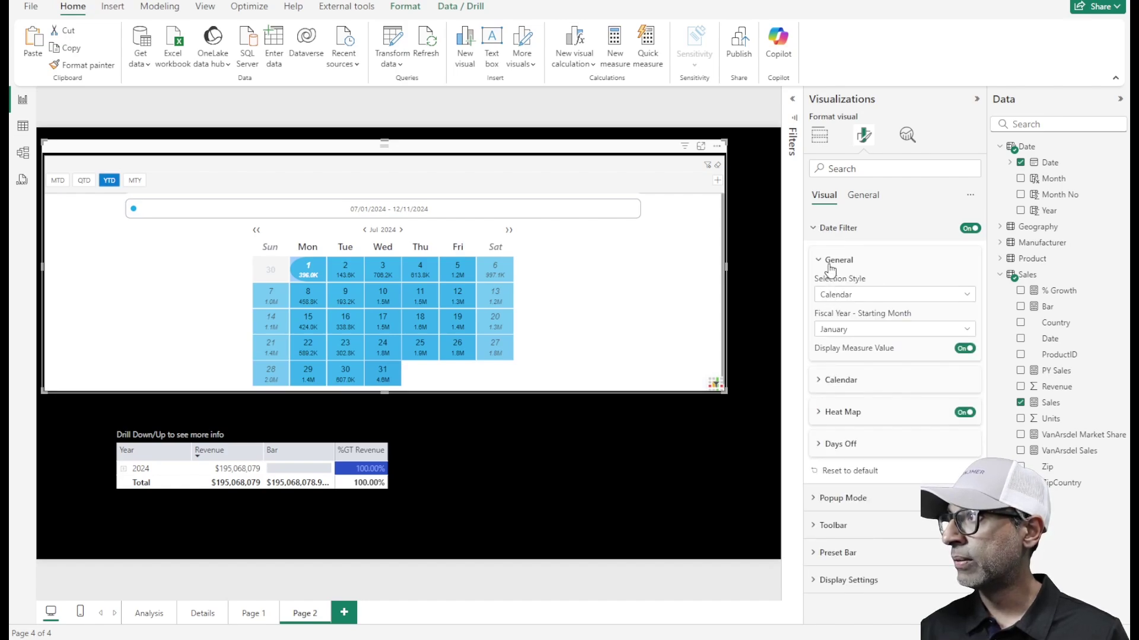
click(830, 267)
click(829, 293)
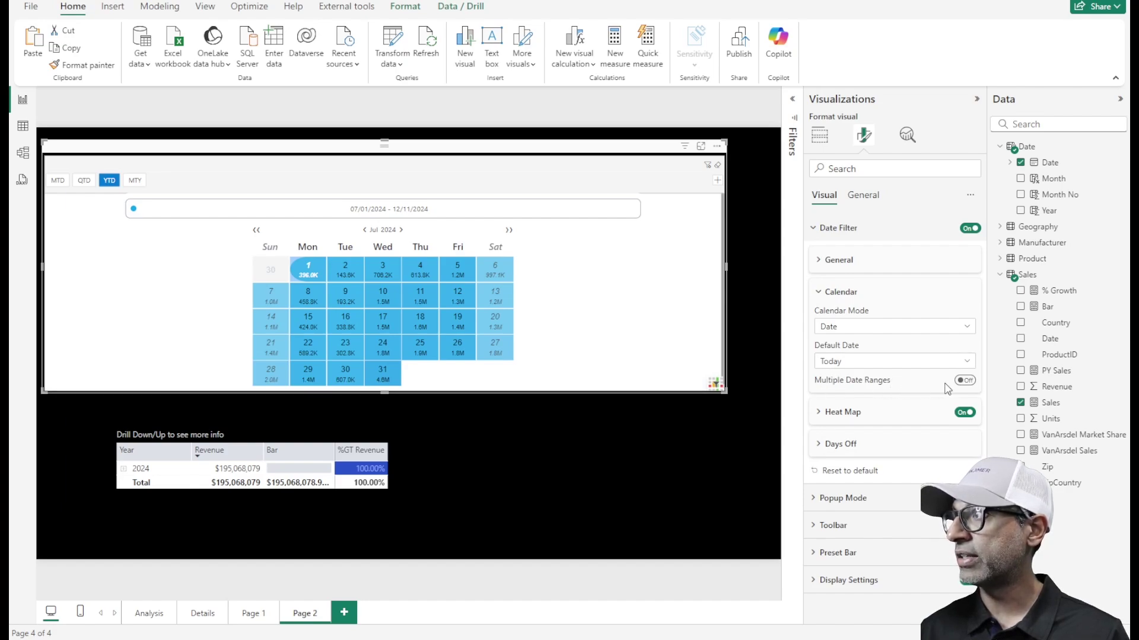
click(963, 381)
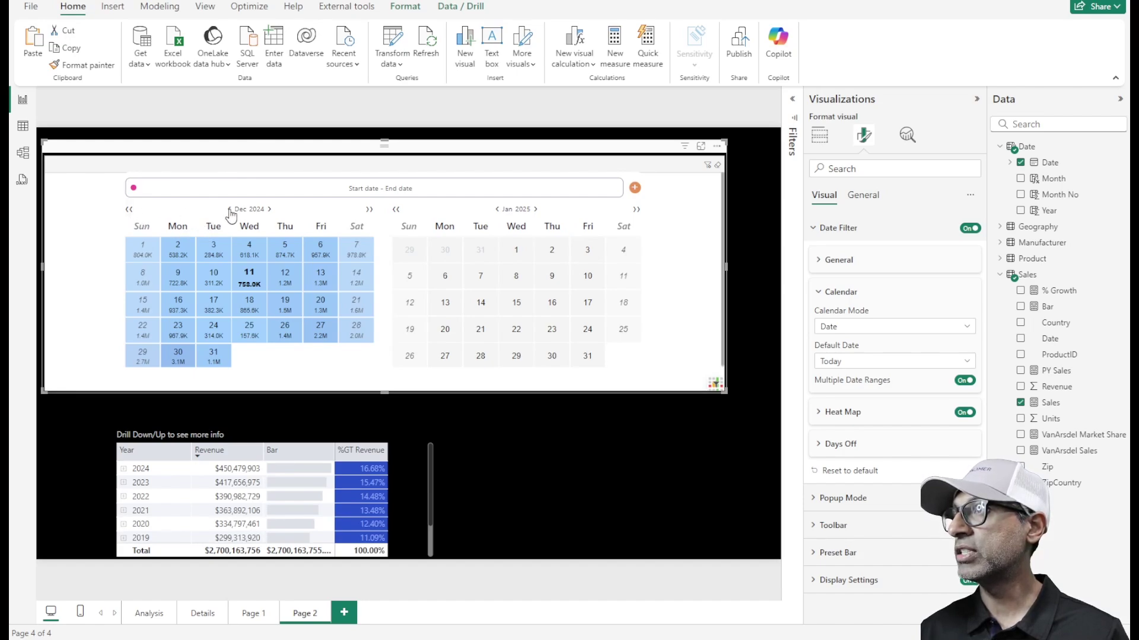
Go back to October 2024 and select October 1–11 as the first range
double_click(229, 210)
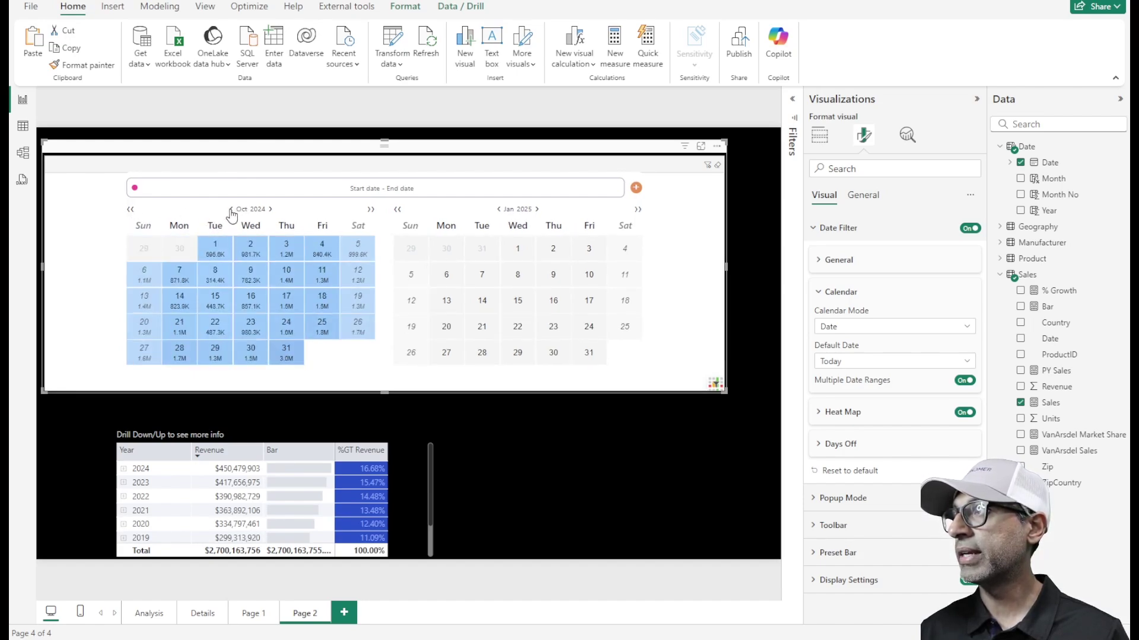
click(214, 248)
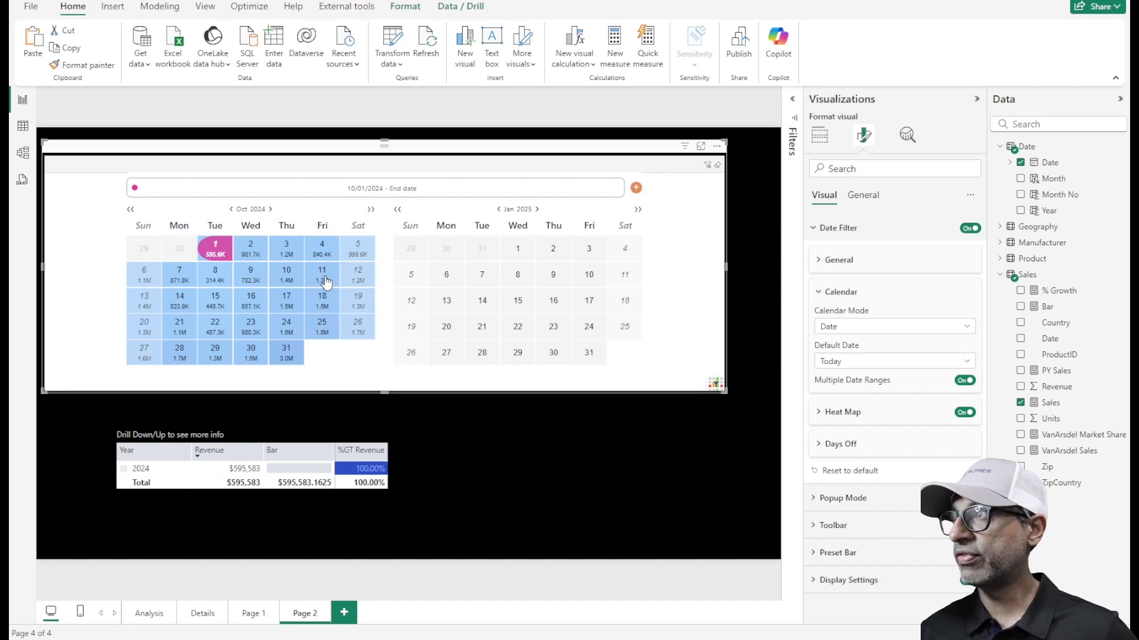
click(182, 331)
click(212, 244)
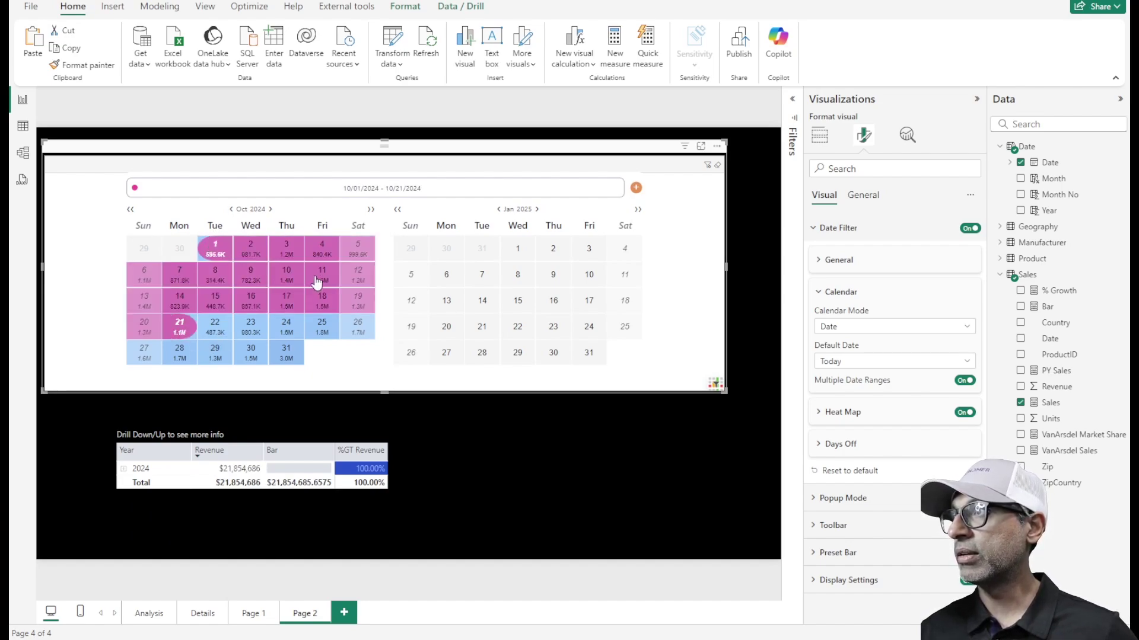
click(212, 245)
click(322, 275)
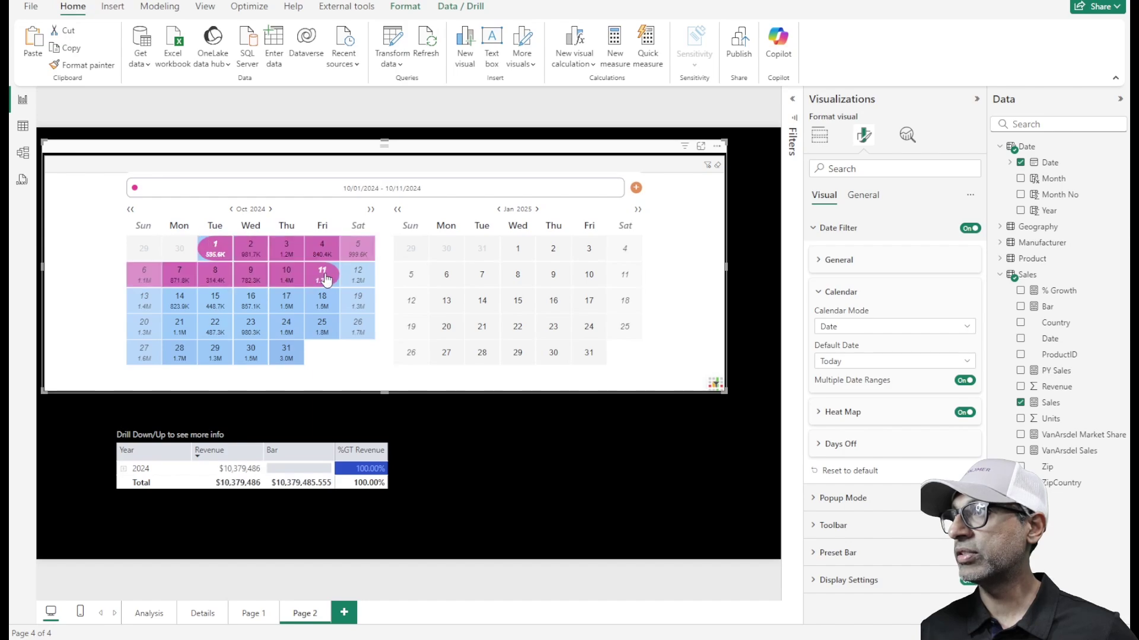
Add a second range for October 21–23 and start a third range on October 17
click(636, 188)
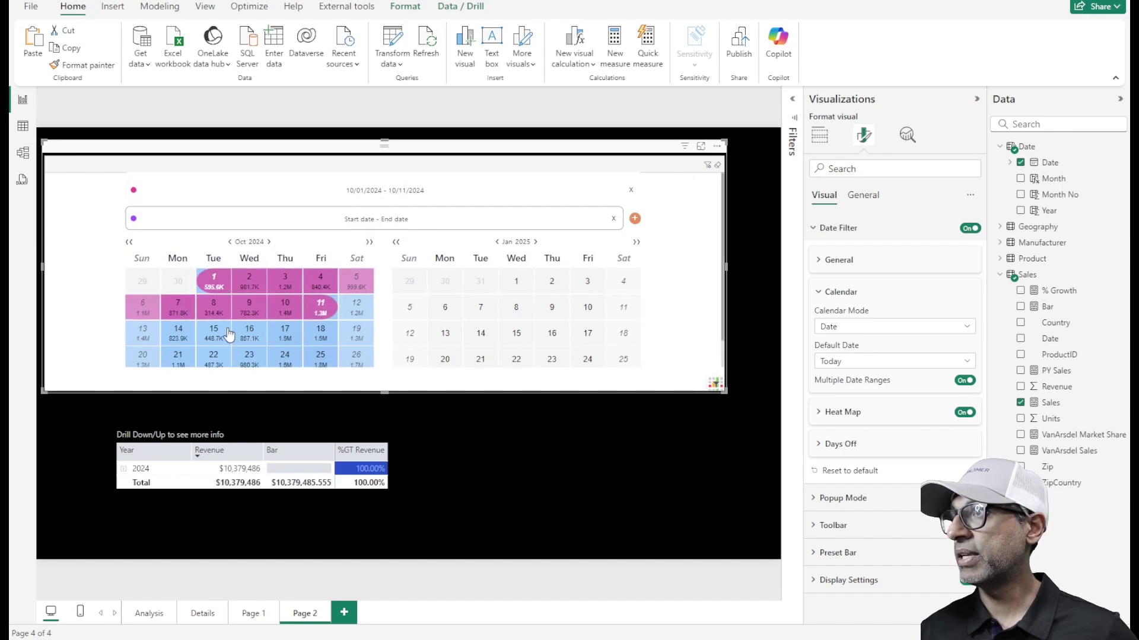
click(178, 357)
click(249, 357)
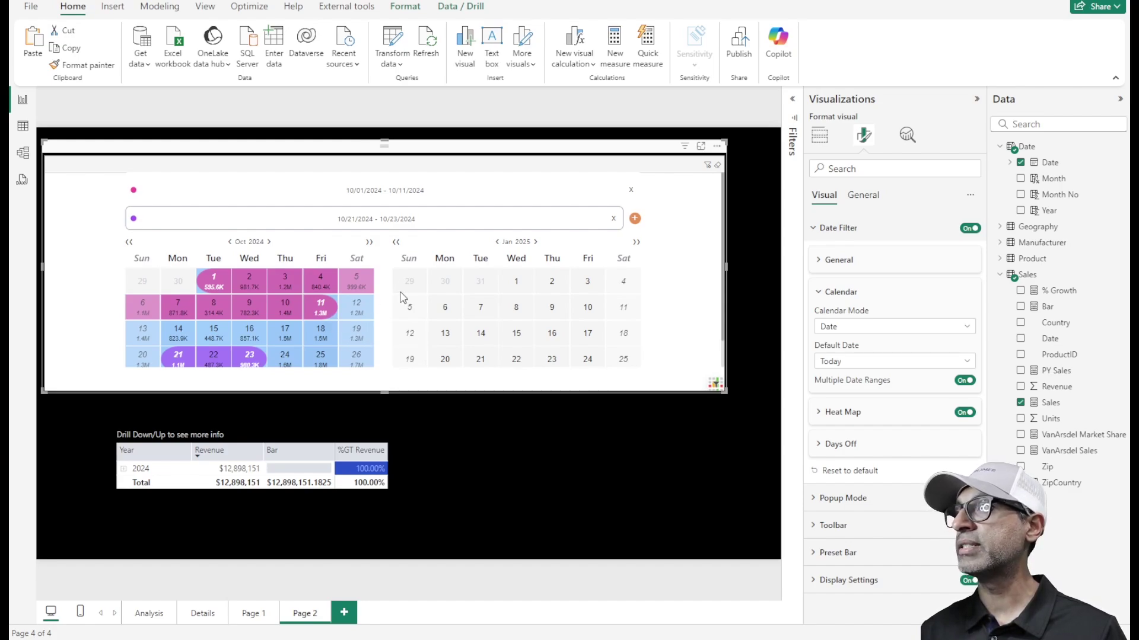
click(635, 218)
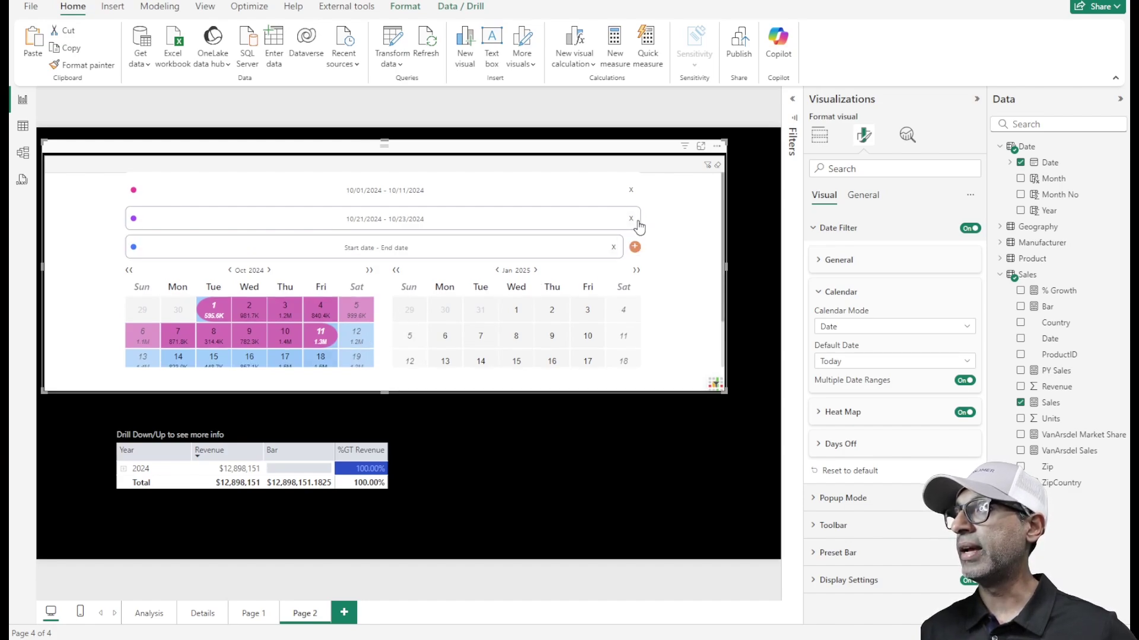
click(285, 358)
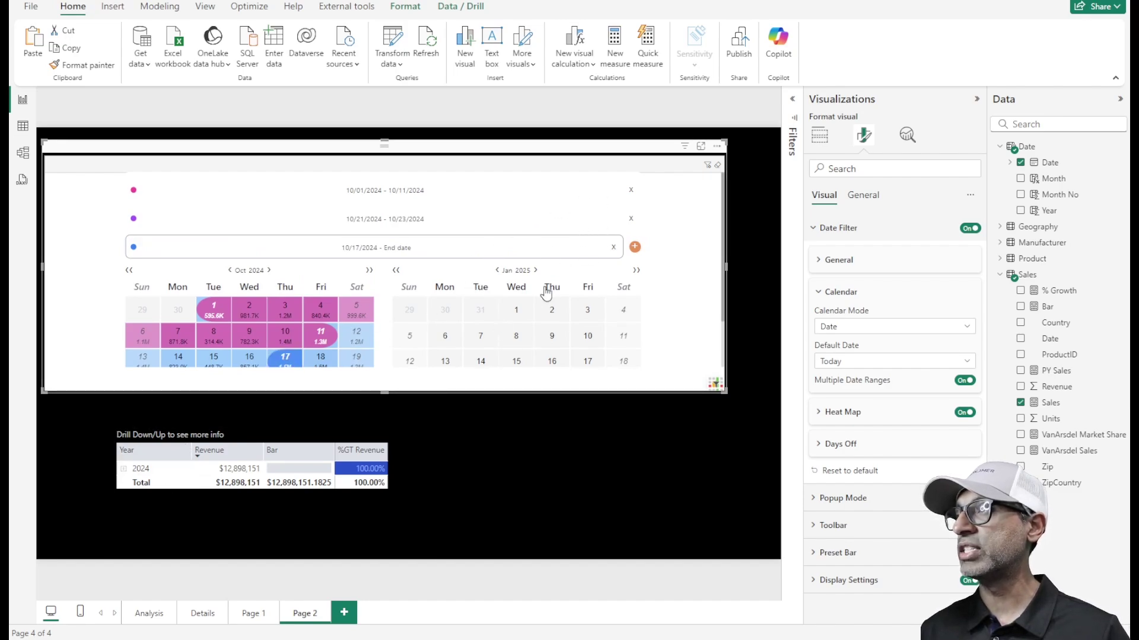
click(617, 190)
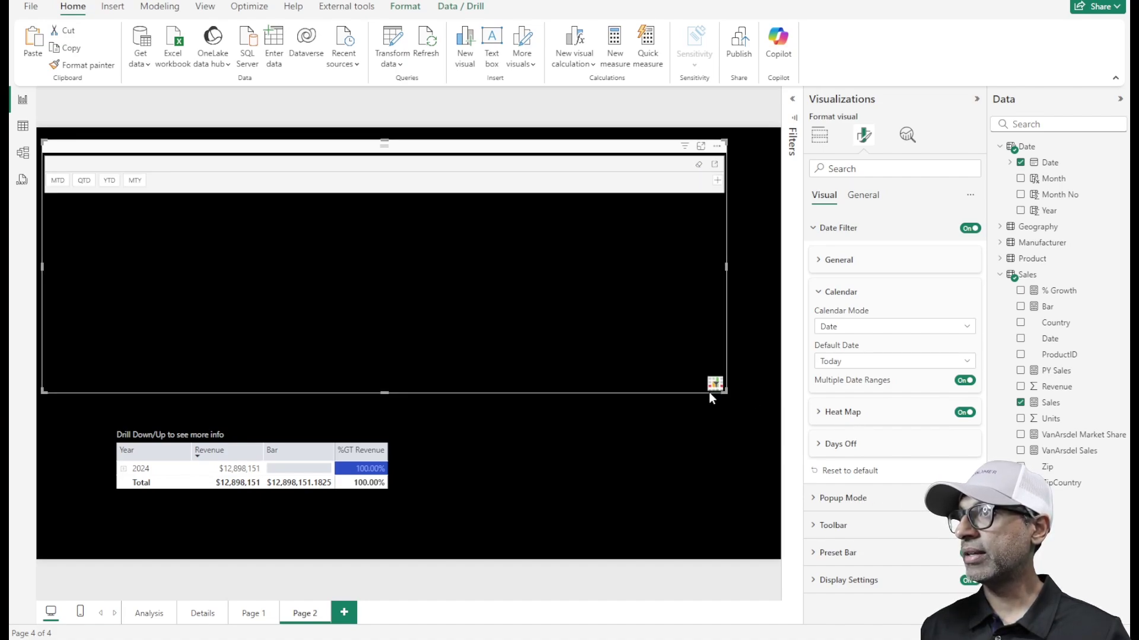
Resize the date filter visual into a compact bar at the top right of the page
drag(724, 392, 686, 222)
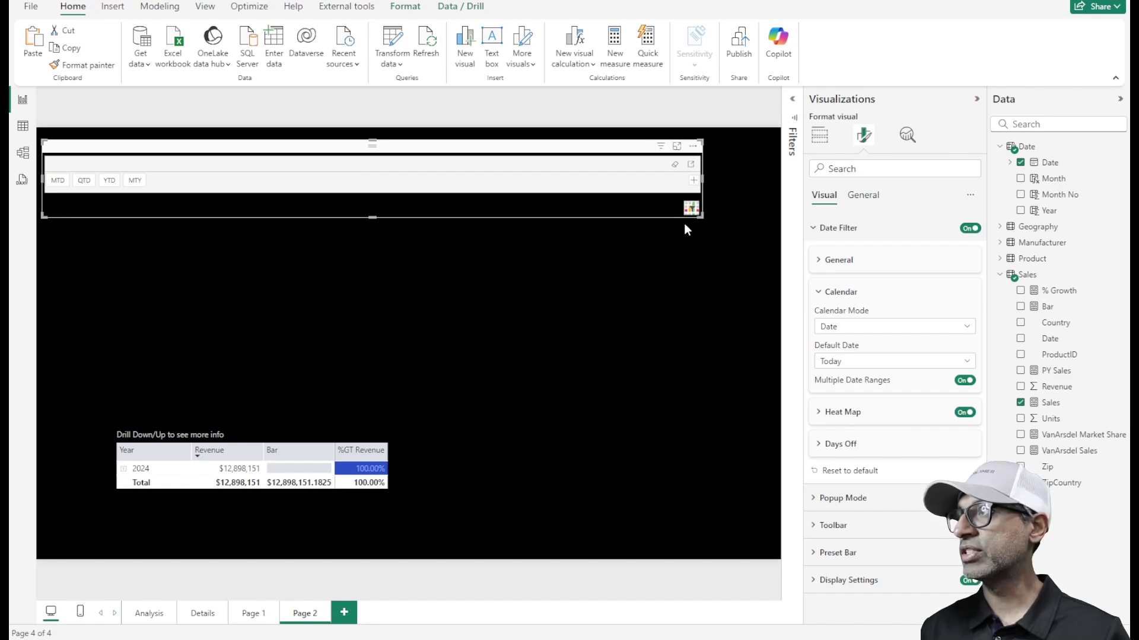
click(42, 212)
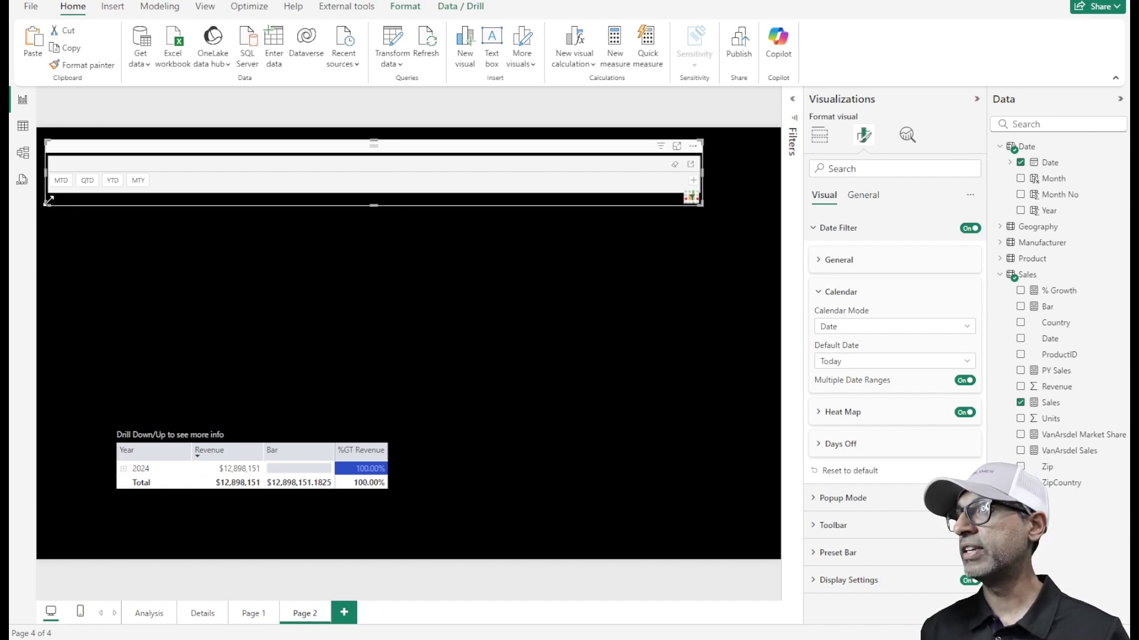
drag(45, 207, 446, 197)
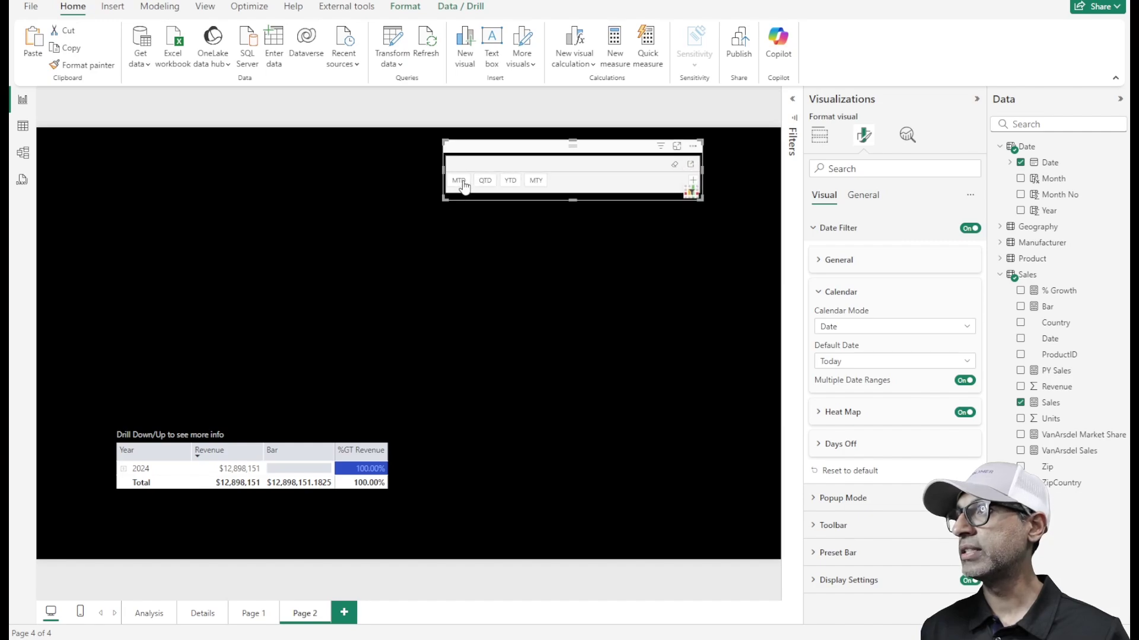
In the pop-up calendar, delete the October 21–23 and October 1–11 ranges and confirm
click(677, 146)
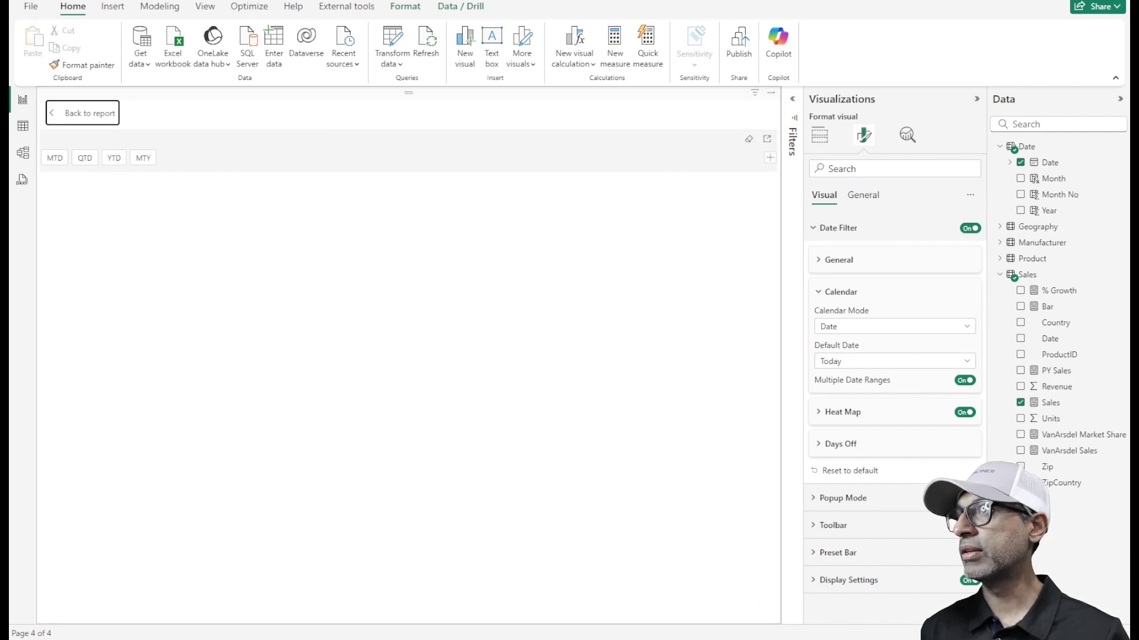
click(96, 114)
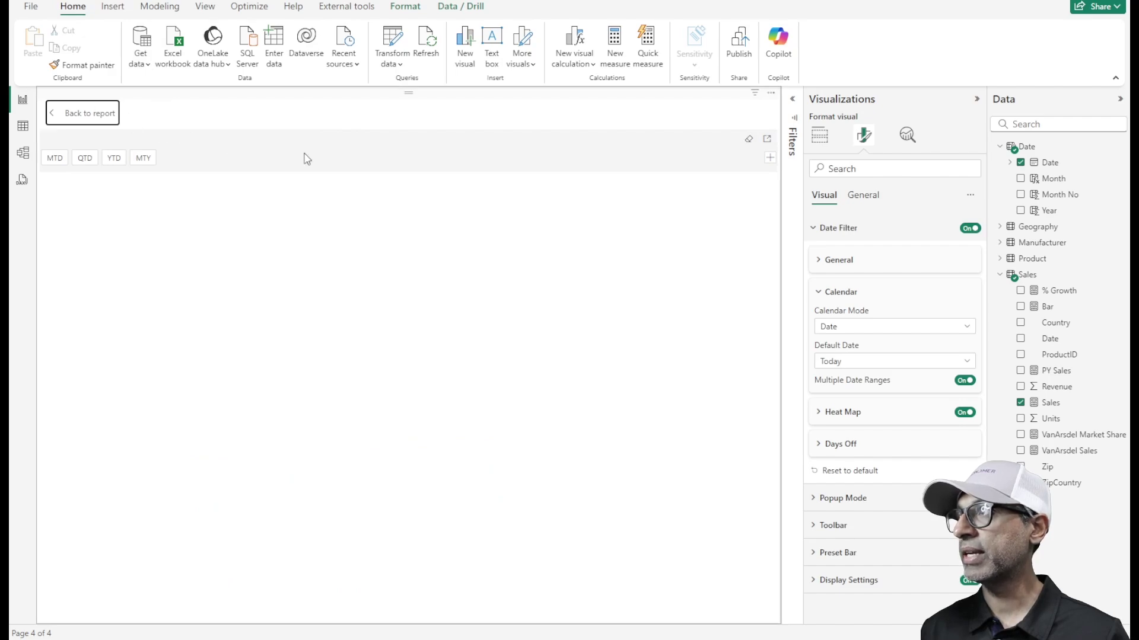
click(690, 165)
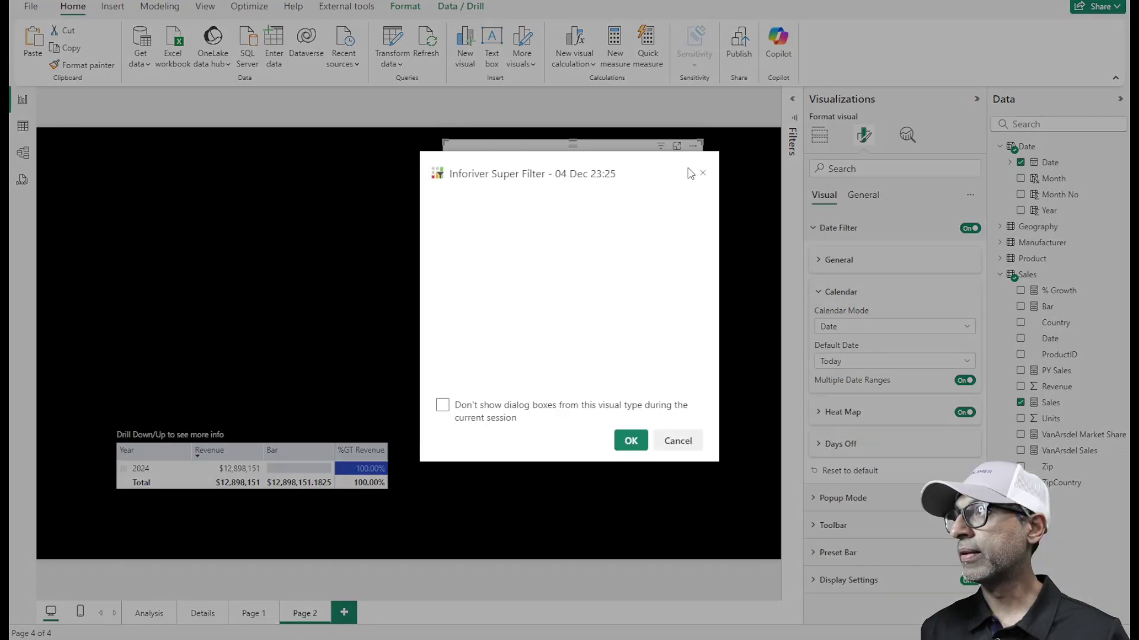
scroll(551, 295, down, 3)
scroll(554, 261, up, 3)
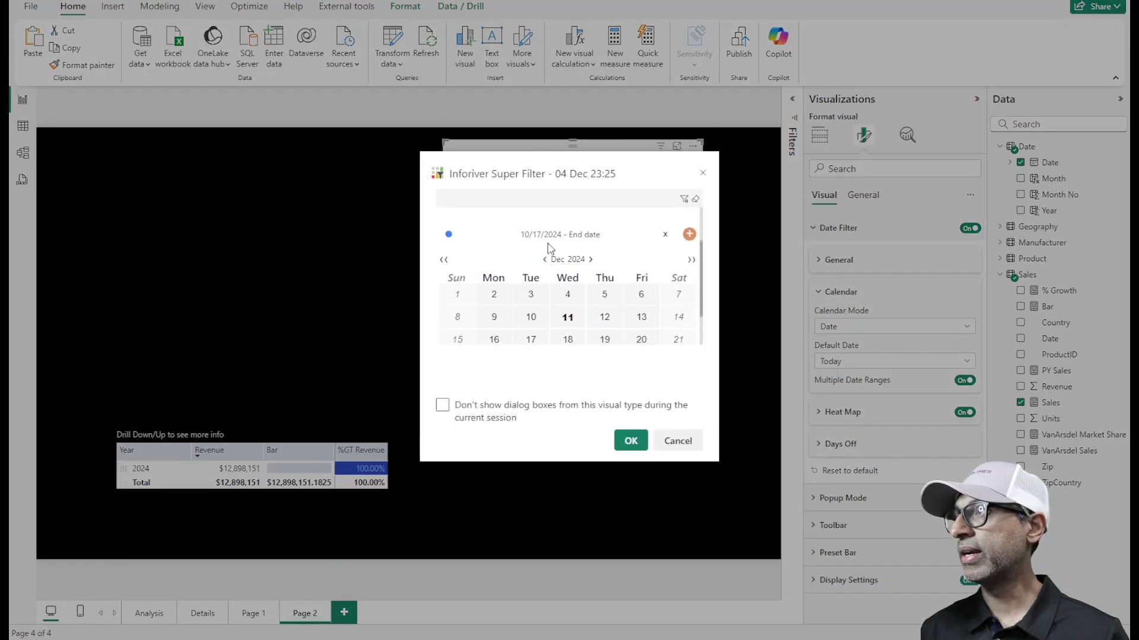
click(685, 261)
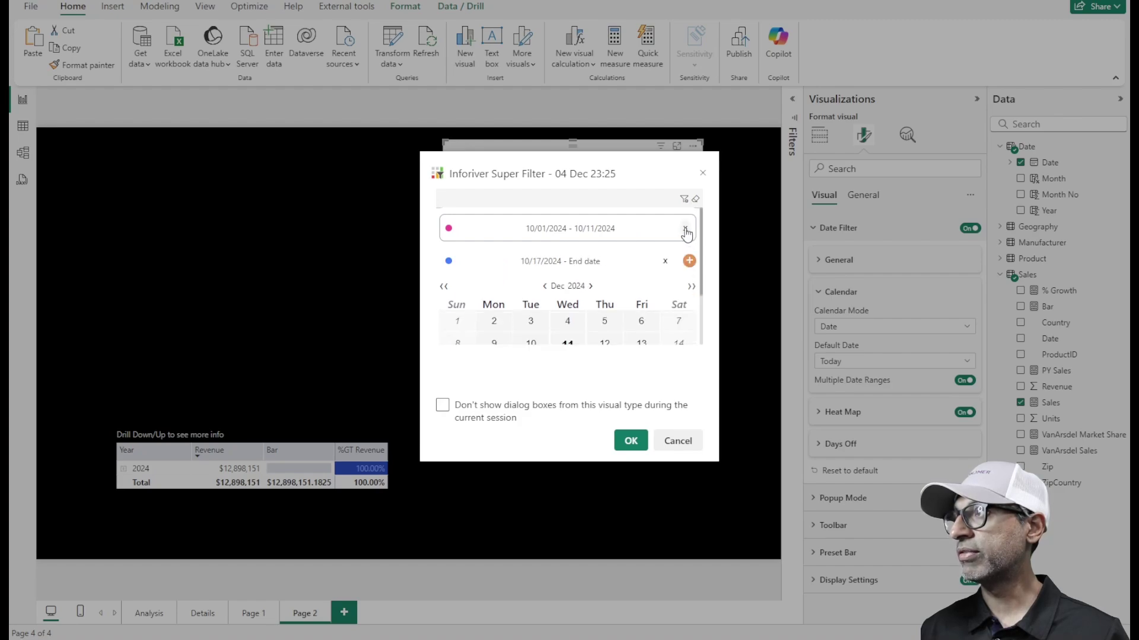
click(685, 228)
scroll(534, 330, down, 1)
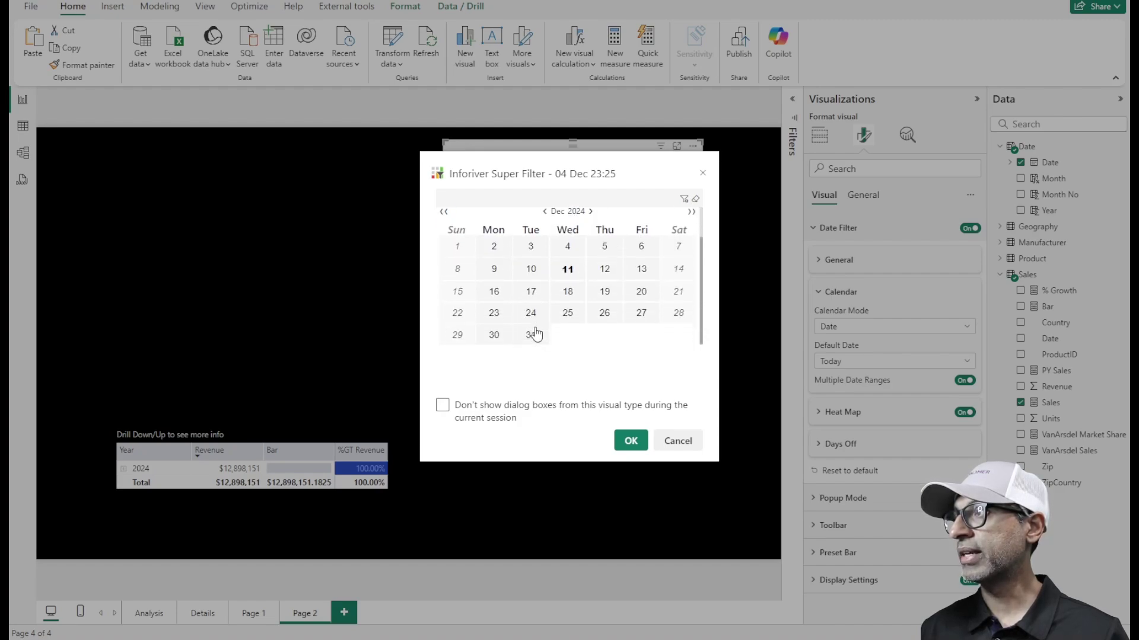
scroll(537, 334, up, 1)
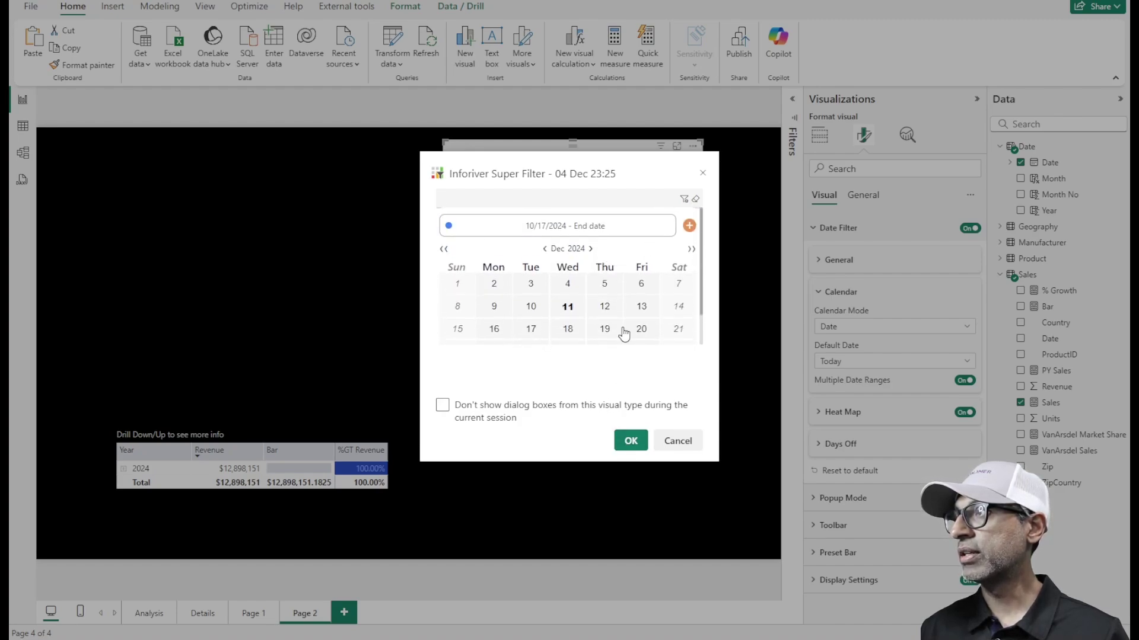
click(631, 441)
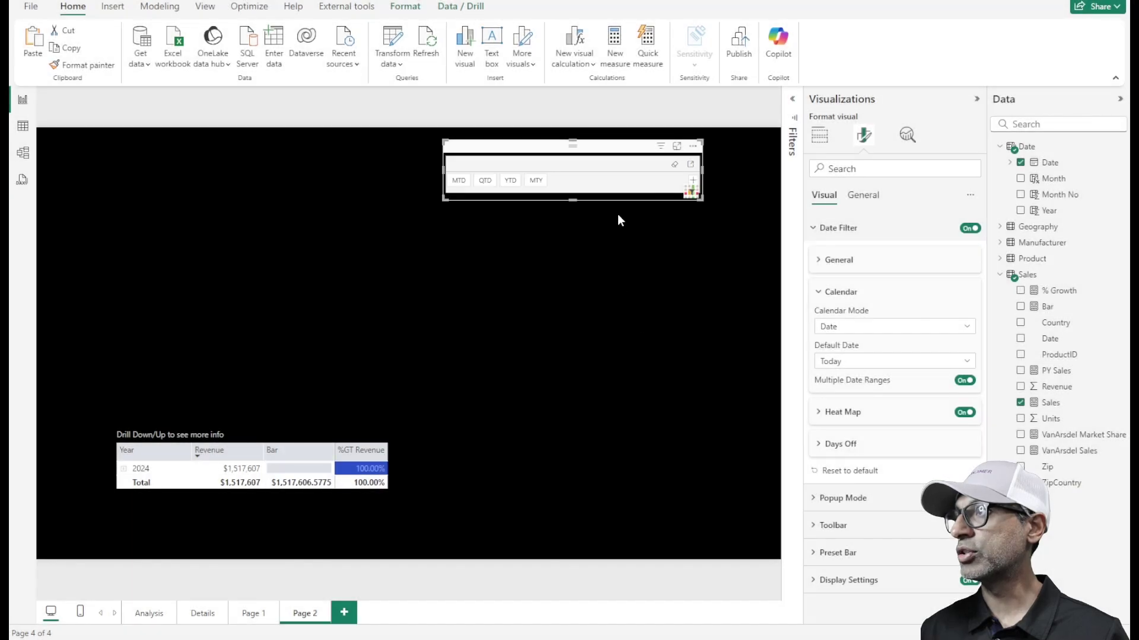
Try the QTD and MTD presets, then apply YTD on the preset bar
click(485, 181)
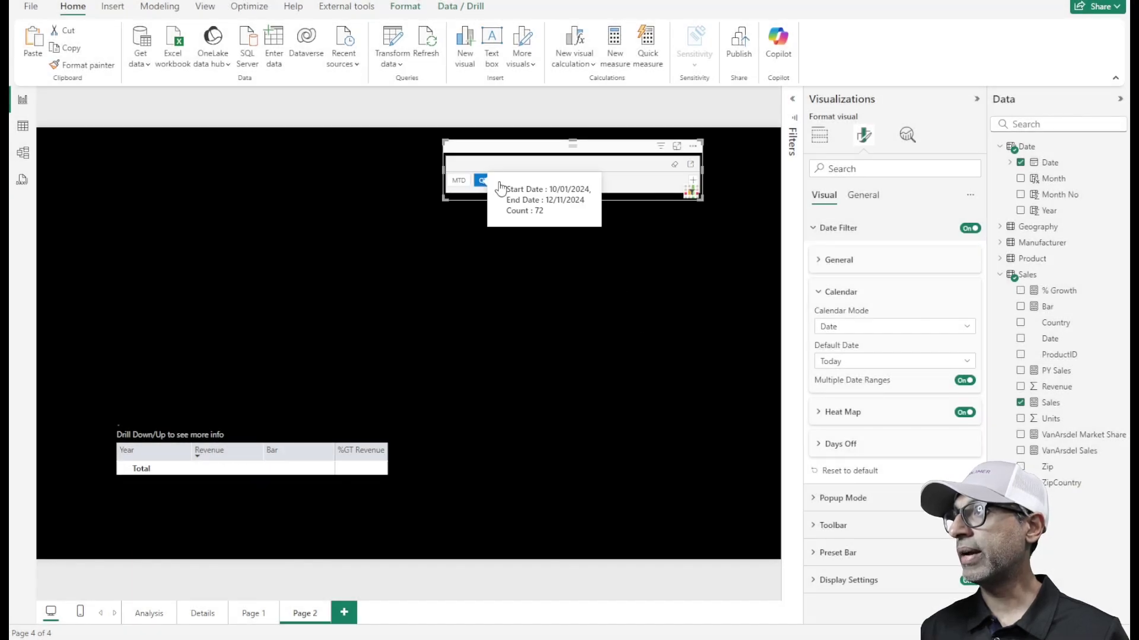
click(459, 184)
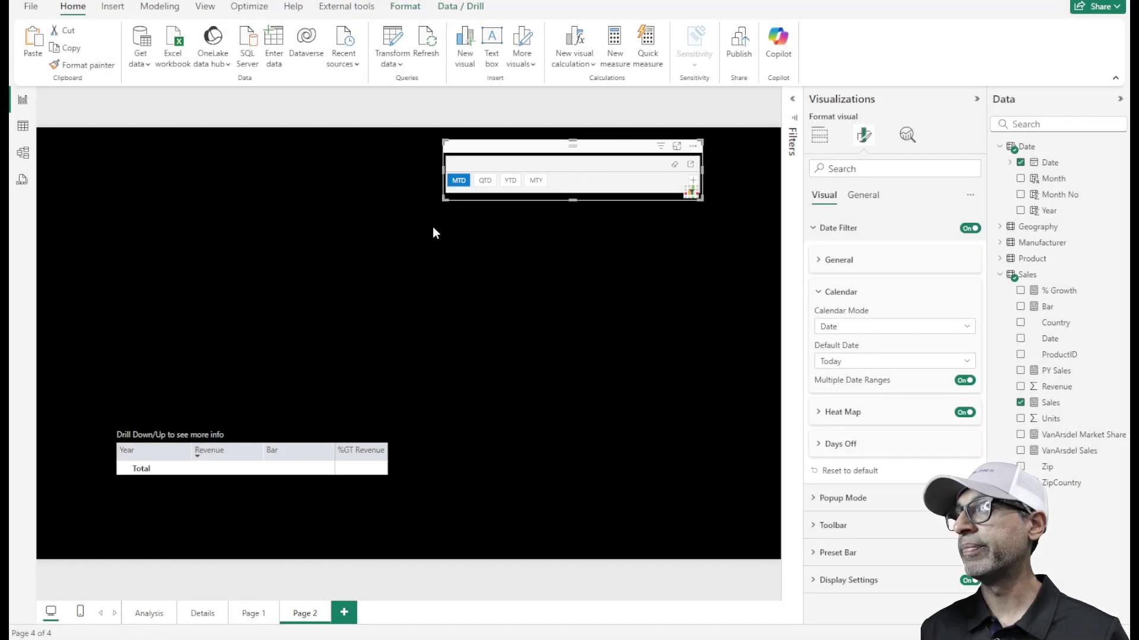
click(510, 181)
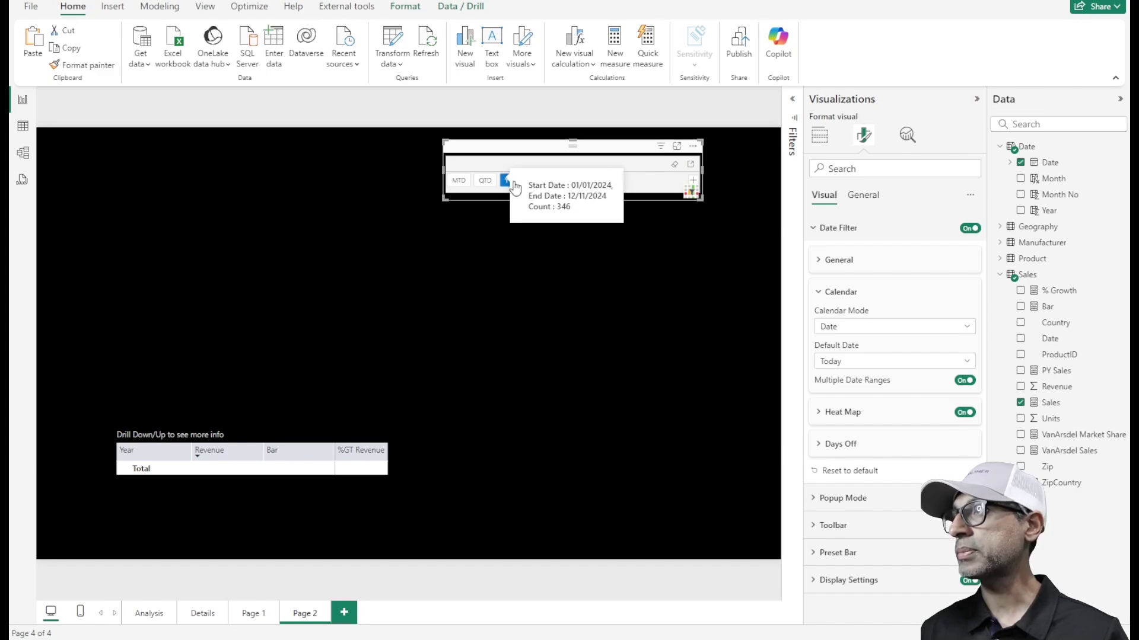